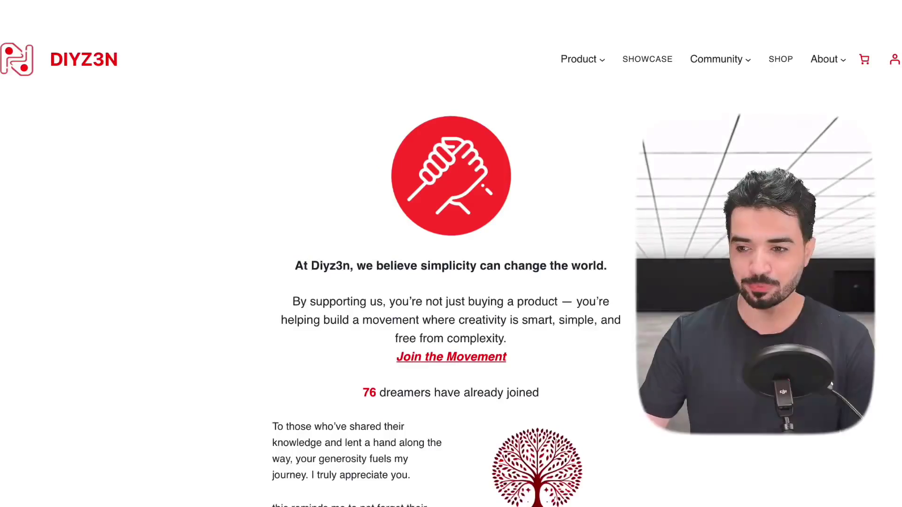
Reset crowdx3's agent list to a single agent, Agent1, with its Info section expanded
scroll(451, 254, "down", 6)
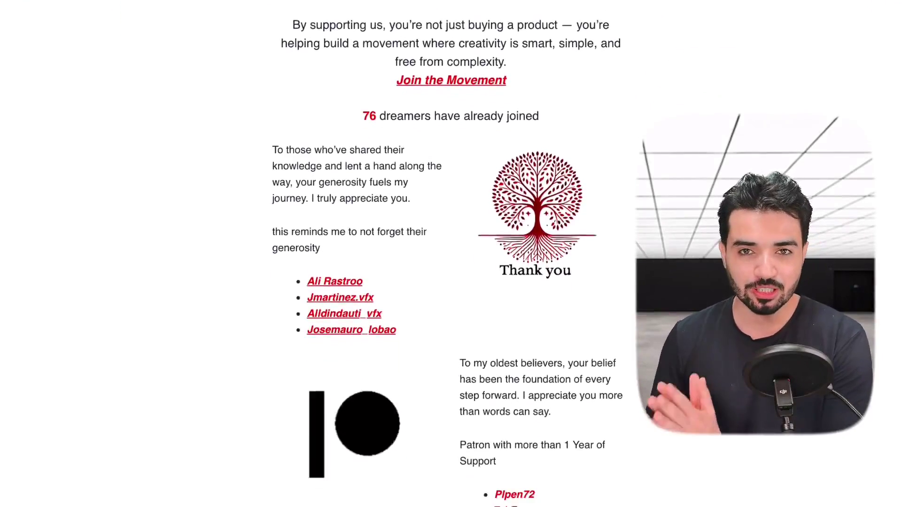
scroll(451, 254, "down", 8)
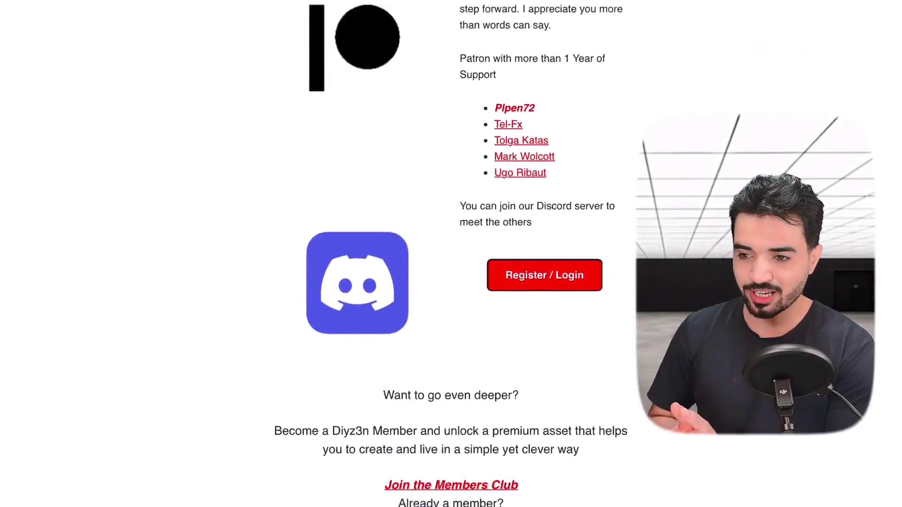
scroll(451, 254, "down", 10)
scroll(451, 254, "down", 4)
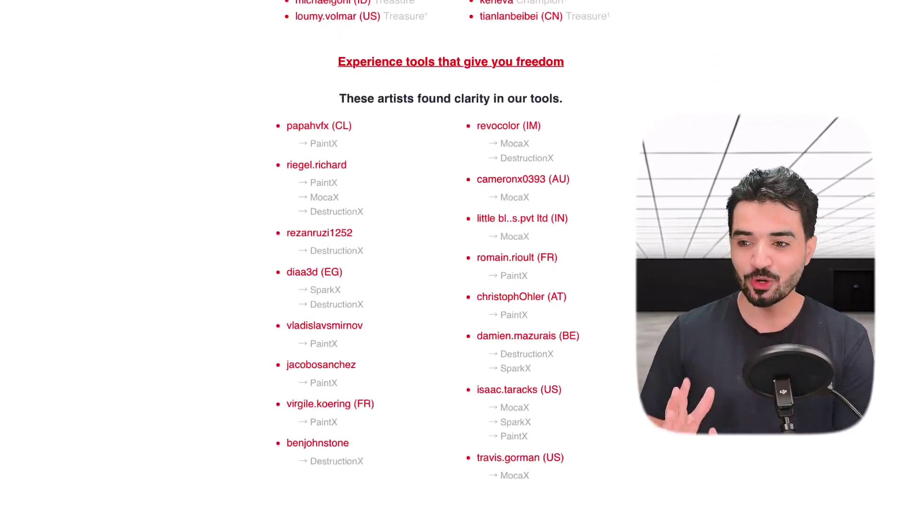
scroll(451, 254, "down", 1)
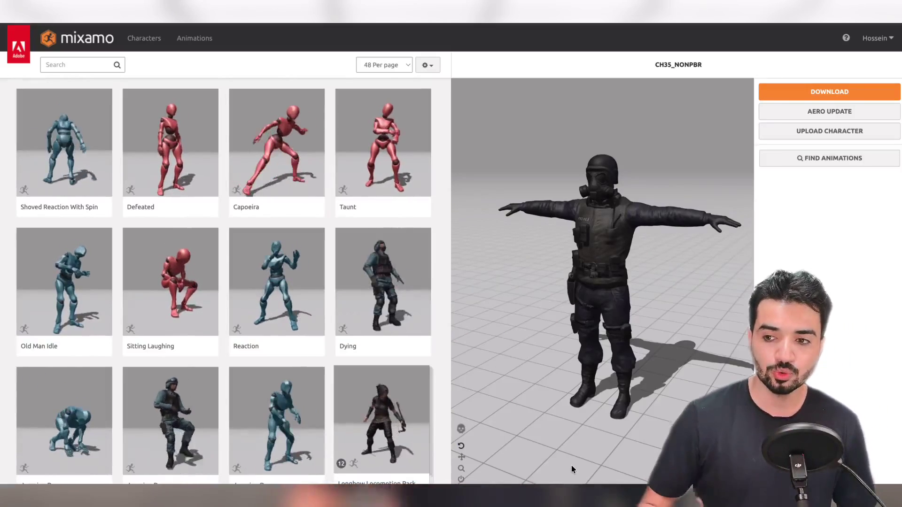
scroll(369, 353, "down", 20)
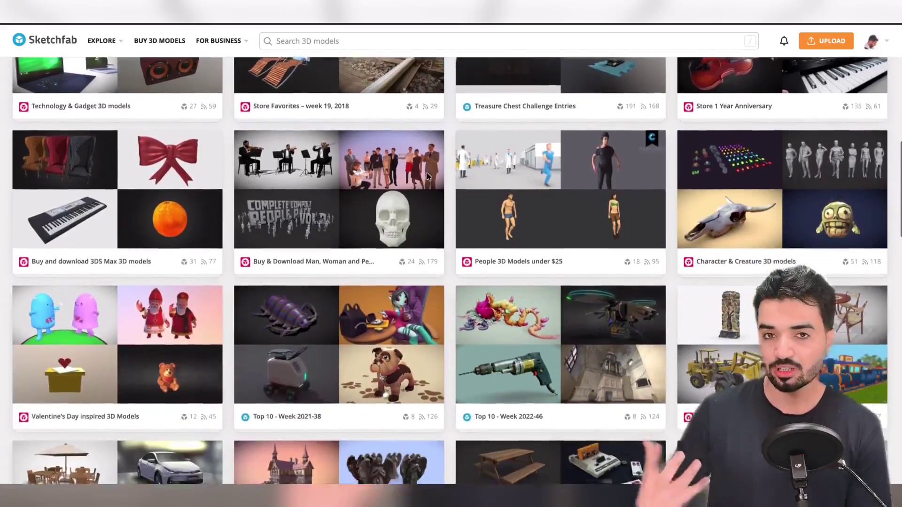
scroll(426, 174, "down", 9)
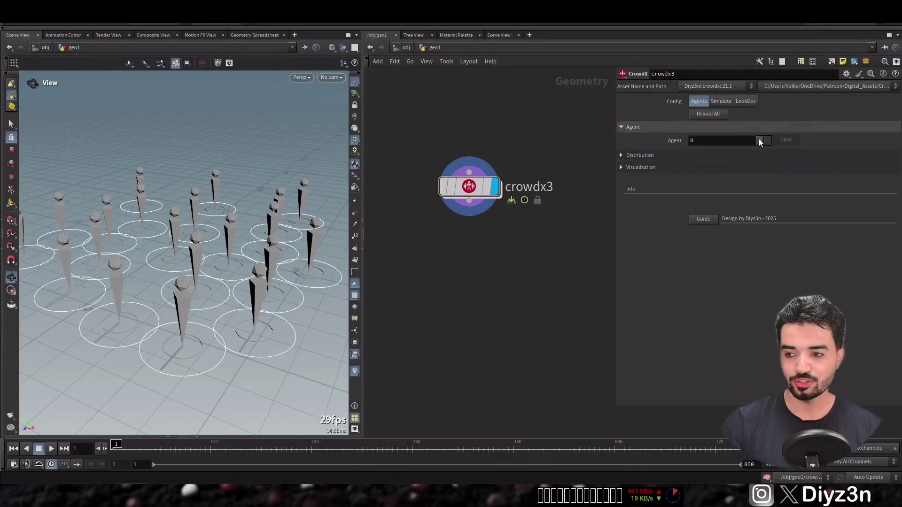
left_click(760, 140)
left_click(760, 141)
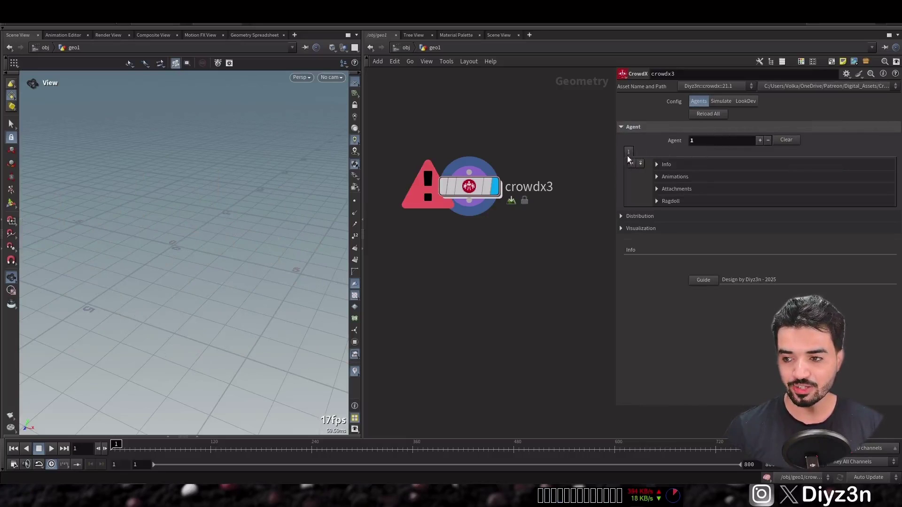
left_click(661, 166)
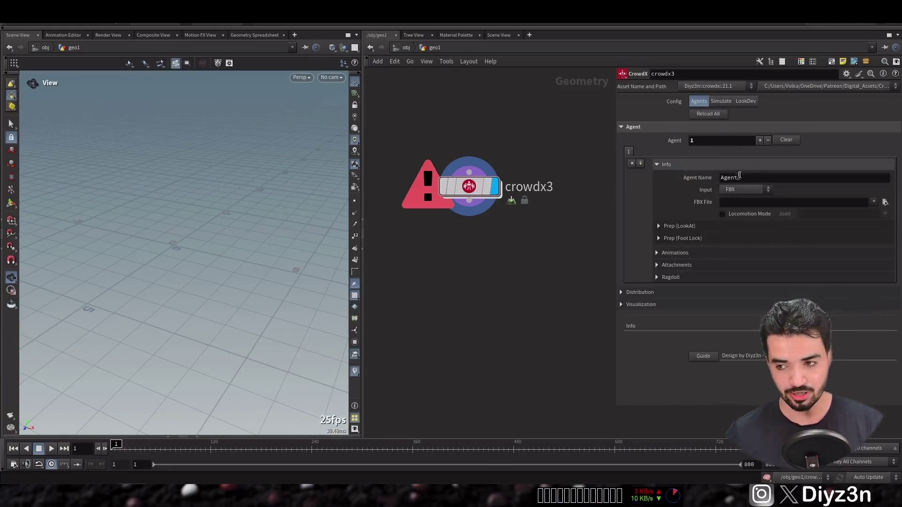
left_click(759, 141)
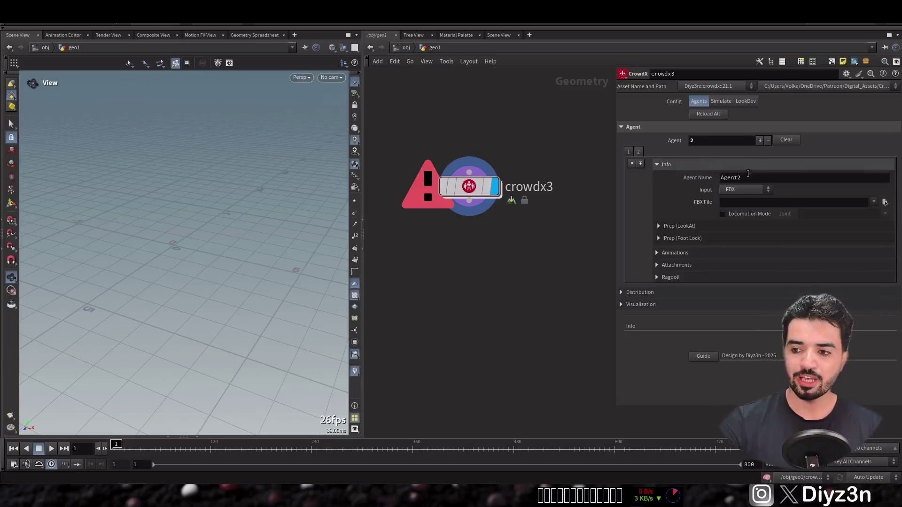
left_click(760, 140)
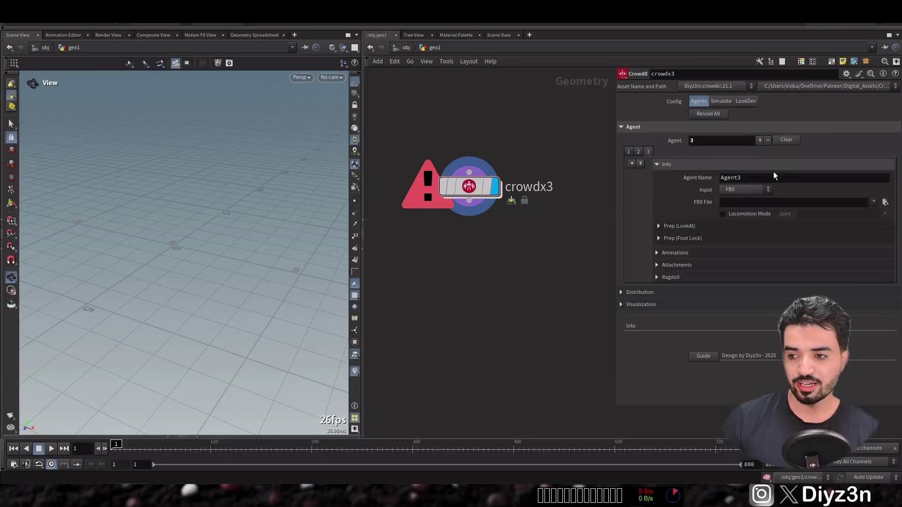
left_click(785, 140)
left_click(759, 141)
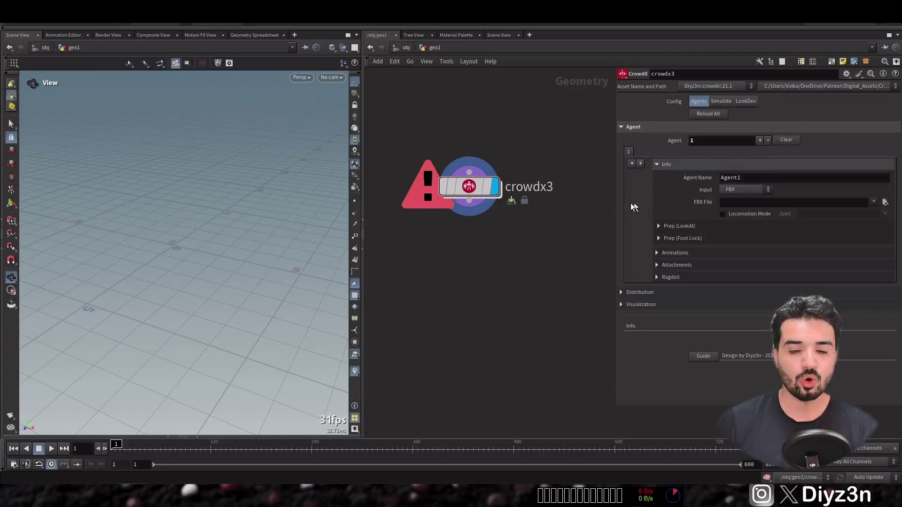
Load Pistol Run.fbx as Agent1's FBX file
left_click_drag(610, 203, 586, 204)
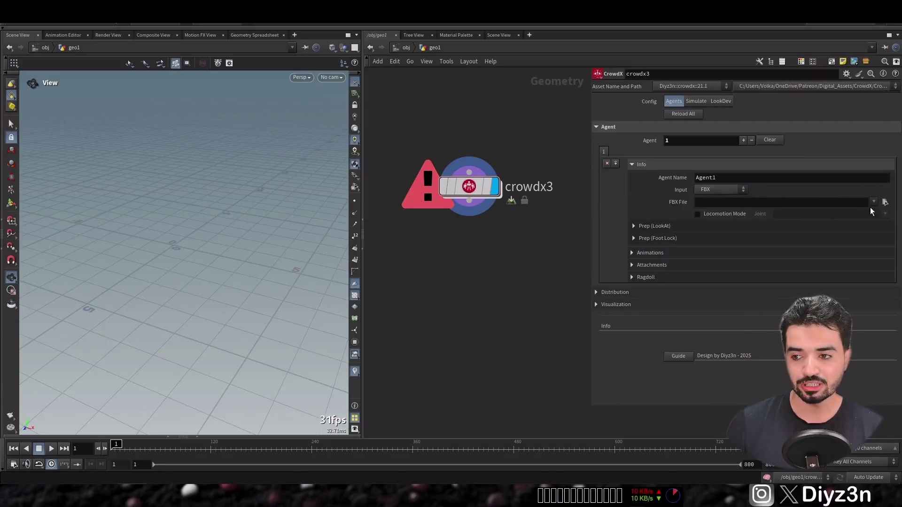
left_click(885, 202)
double_click(684, 202)
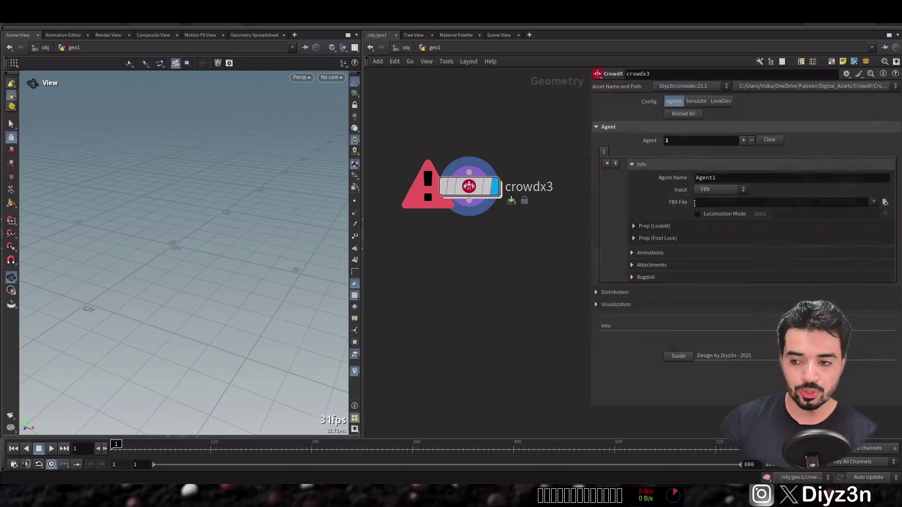
scroll(248, 271, "up", 3)
scroll(248, 271, "up", 6)
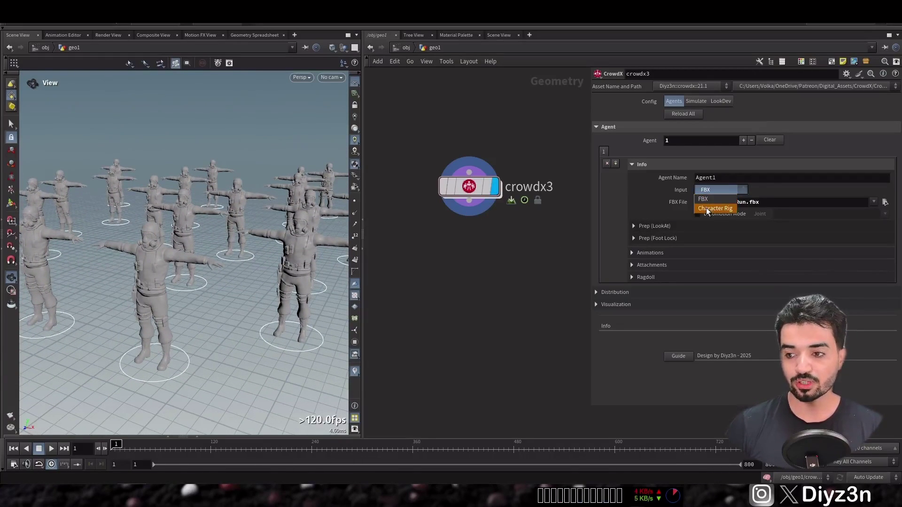
Set Agent1's input to Character Rig and paste in an FBX character with Shape and Joints nodes
left_click(707, 209)
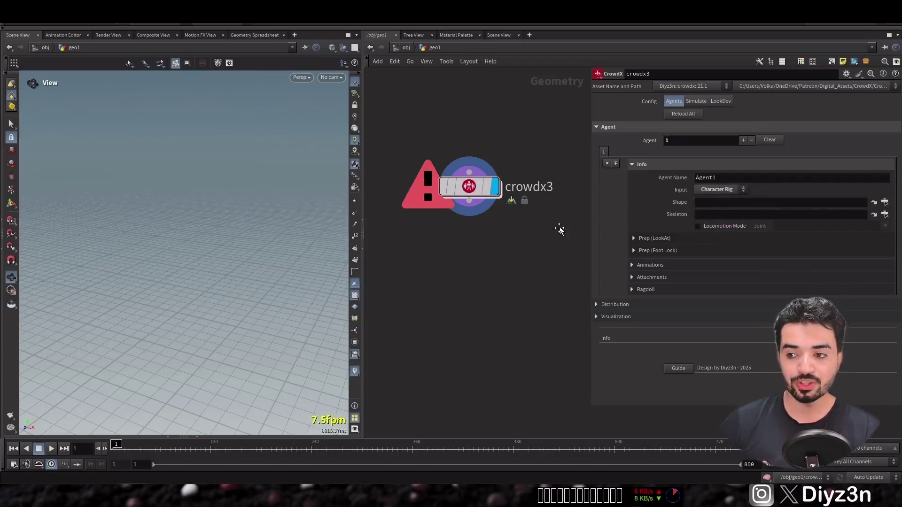
middle_click_drag(559, 229, 521, 270)
key("ctrl+v")
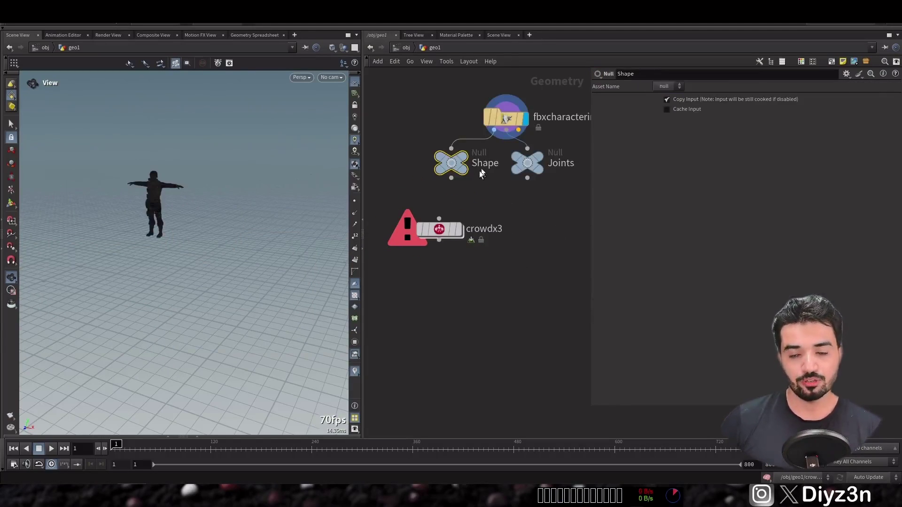
Link Shape as ../Shape and Joints as the ../Joints skeleton on crowdx3
left_click(442, 237)
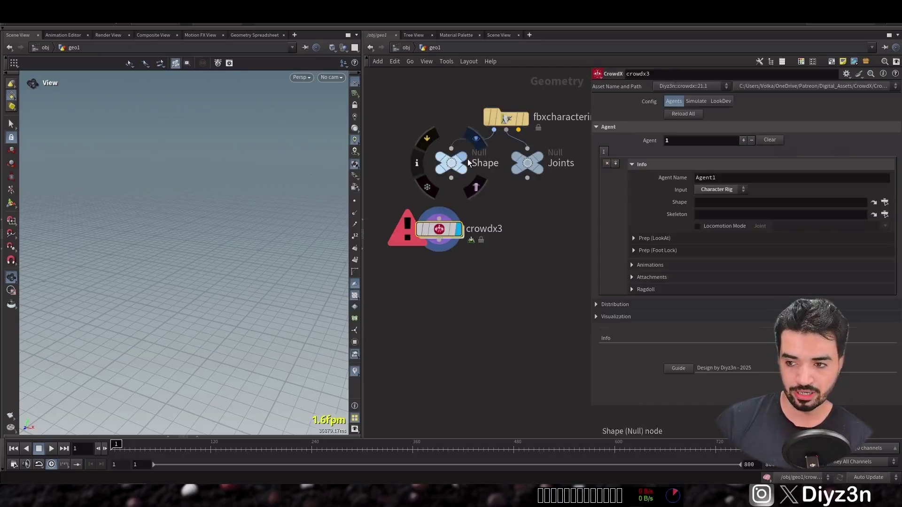
left_click(466, 160)
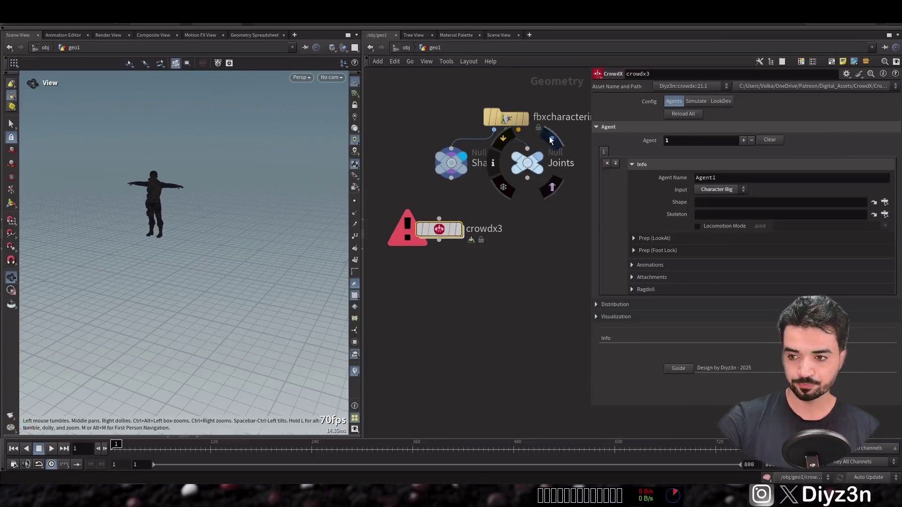
left_click(551, 140)
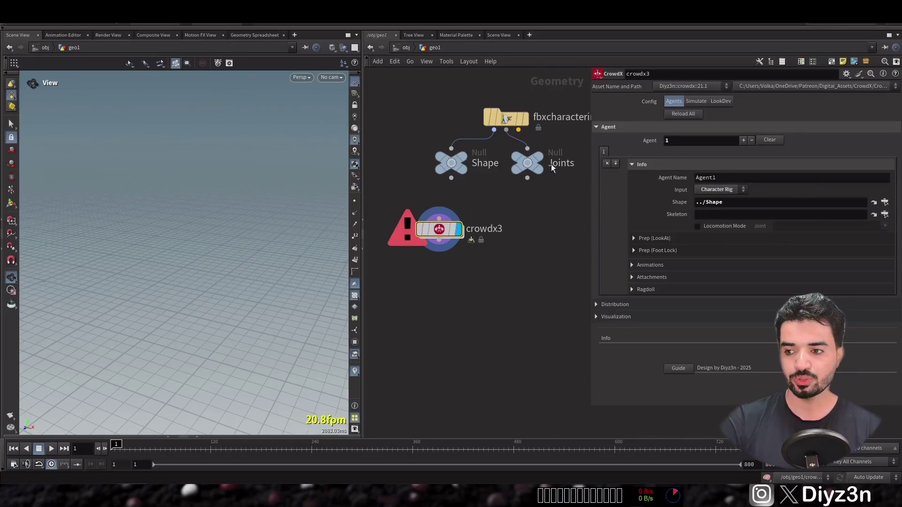
left_click_drag(706, 216, 706, 215)
left_click_drag(191, 207, 236, 205)
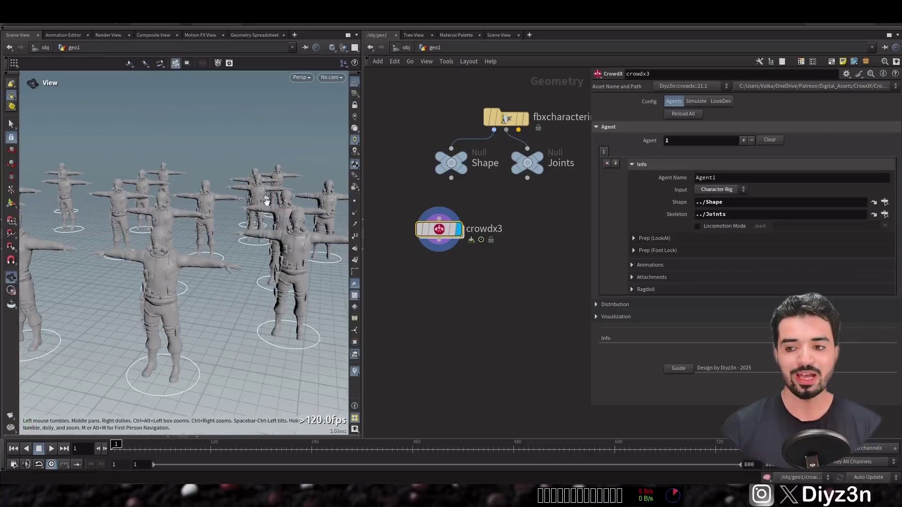
Expand Animations and try a single MotionClip animation clip, then remove it
left_click(642, 164)
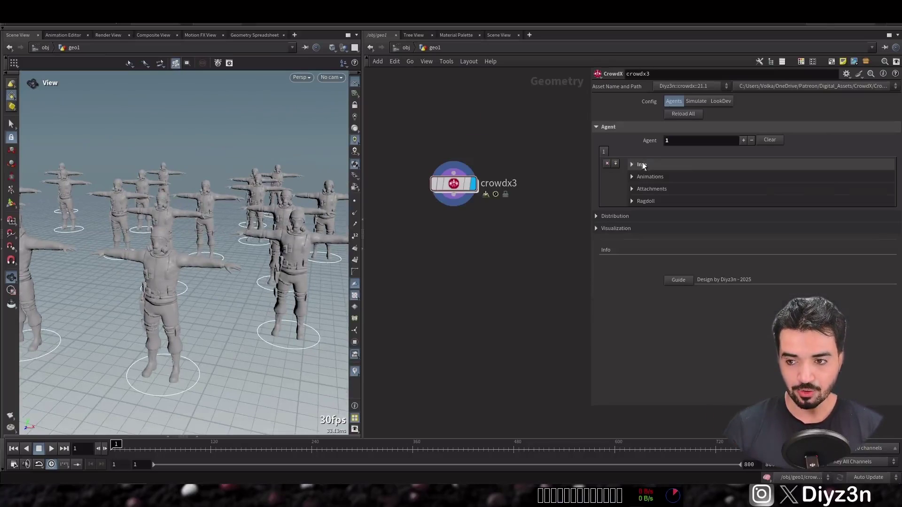
left_click(650, 176)
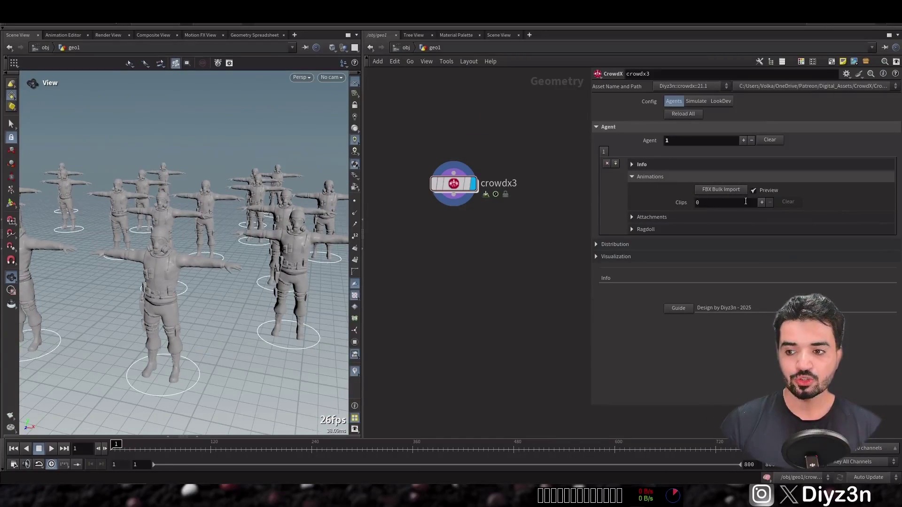
left_click(762, 202)
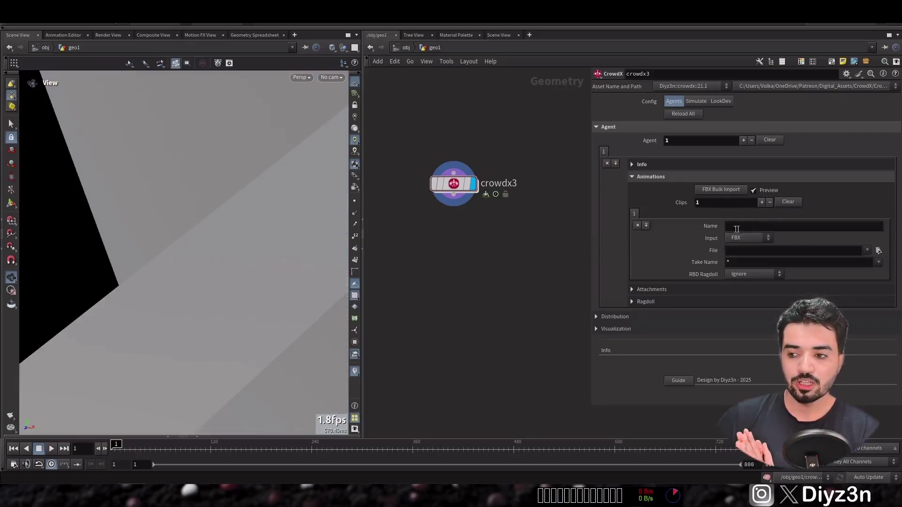
left_click(743, 257)
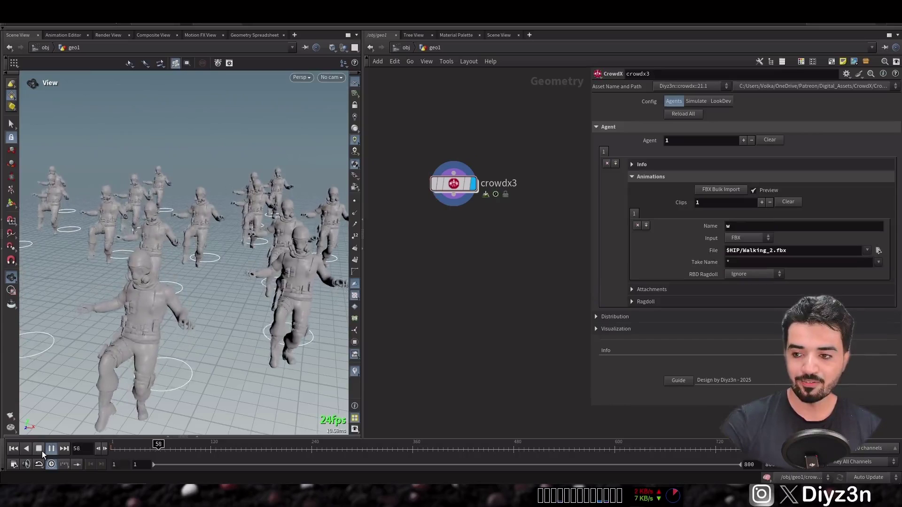
left_click(771, 202)
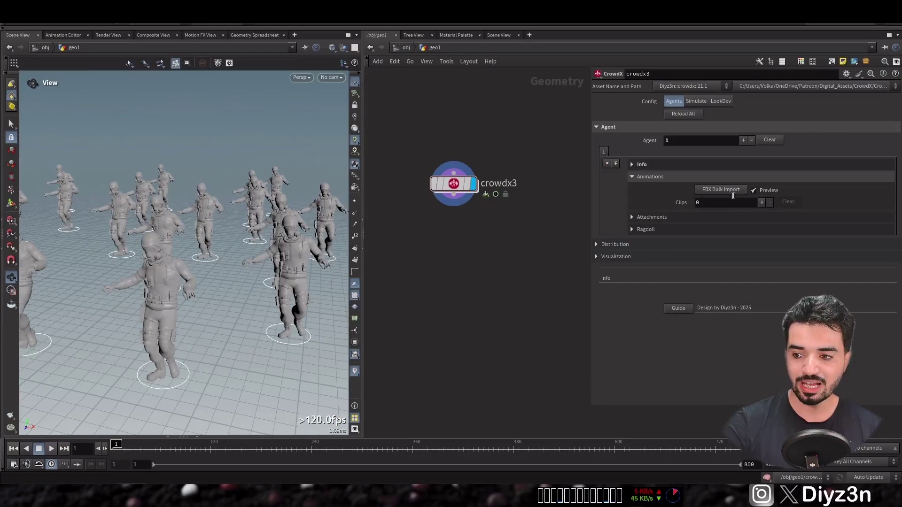
Bulk import Walking, Walking_2, Fight Idle and Pistol Run FBX clips and play the crowd
left_click(728, 191)
left_click(696, 228)
left_click(683, 221, "shift")
left_click(684, 185, "ctrl")
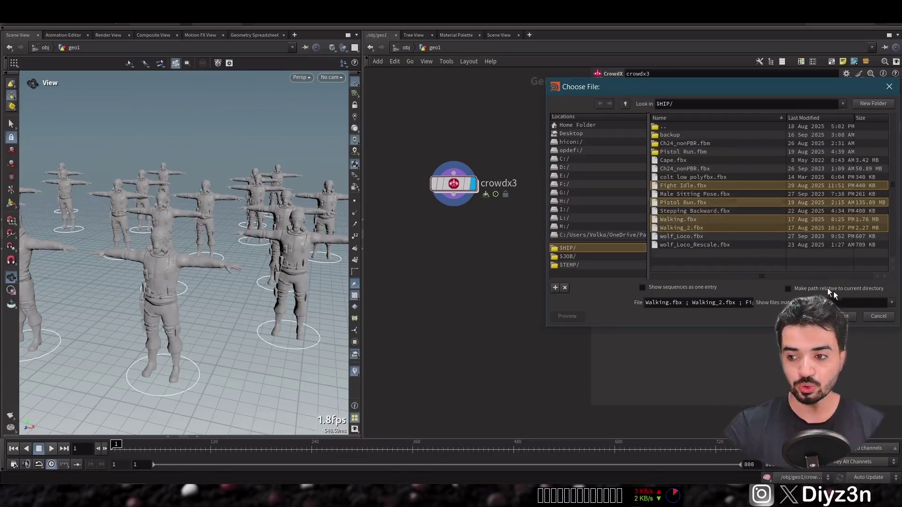
left_click(848, 320)
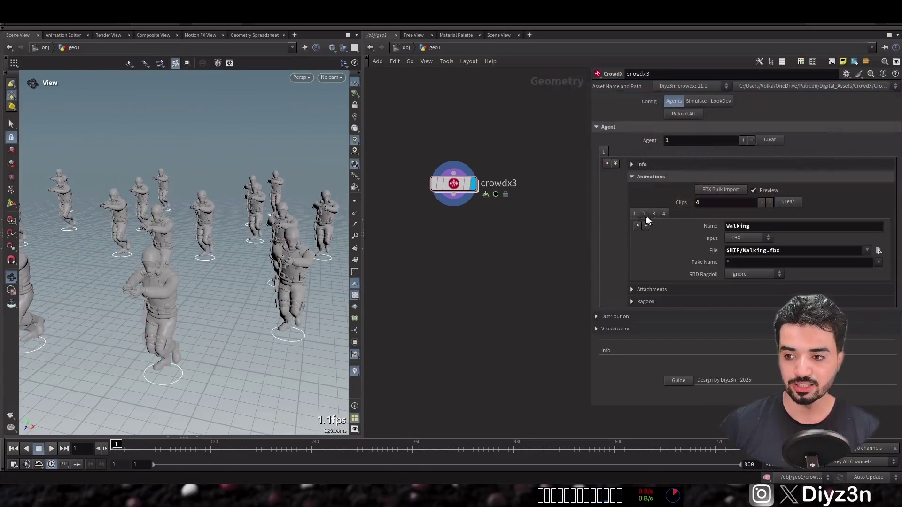
left_click_drag(160, 301, 135, 335)
left_click(51, 449)
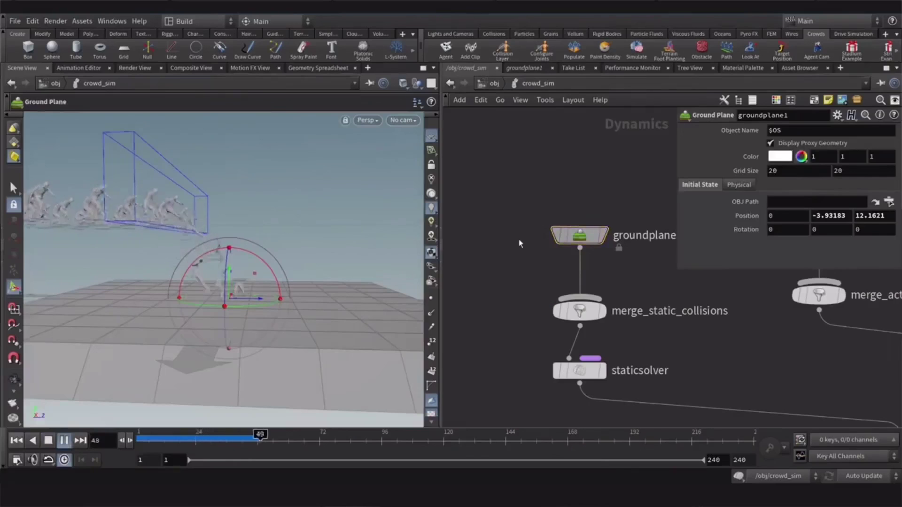
Orbit around the standard crowd_sim playback and rewind the simulation
key("s")
left_click_drag(274, 247, 263, 282)
left_click(49, 442)
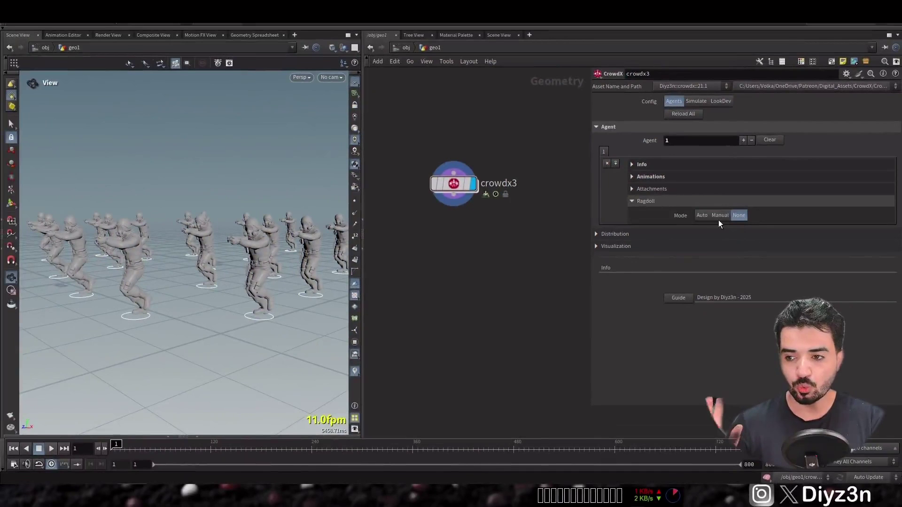
Set Agent1's ragdoll to Manual and add an Agent Collision Layer node
left_click(719, 217)
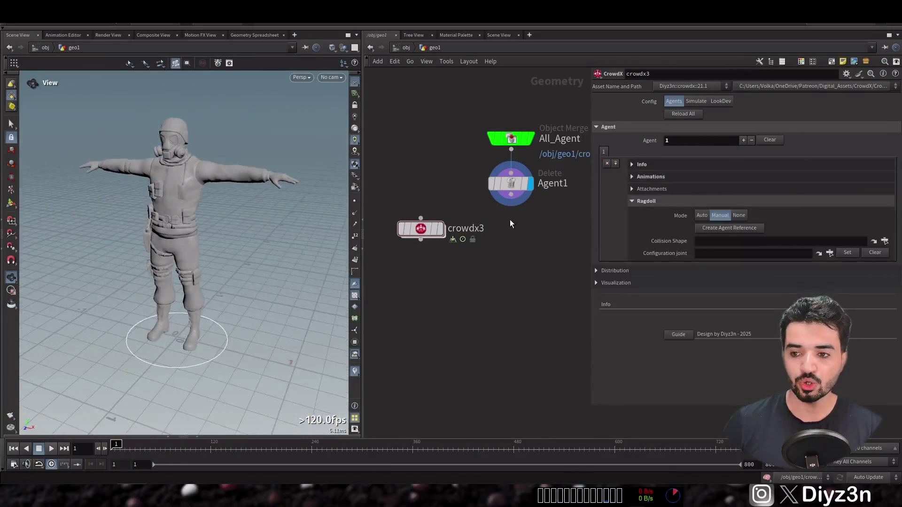
key("Tab")
type("collision")
key("Return")
Add capsule collision shapes on the left arm and head, then select crowdx3
left_click(531, 228)
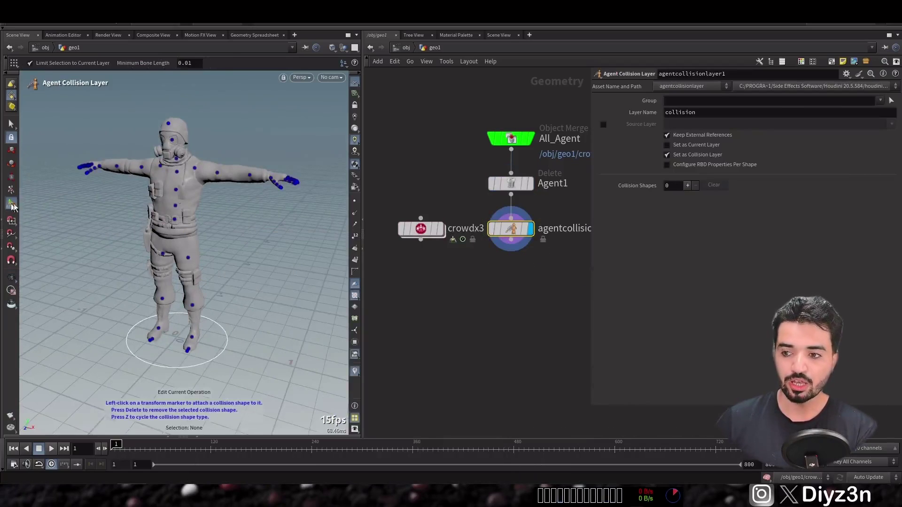
left_click_drag(275, 159, 187, 186)
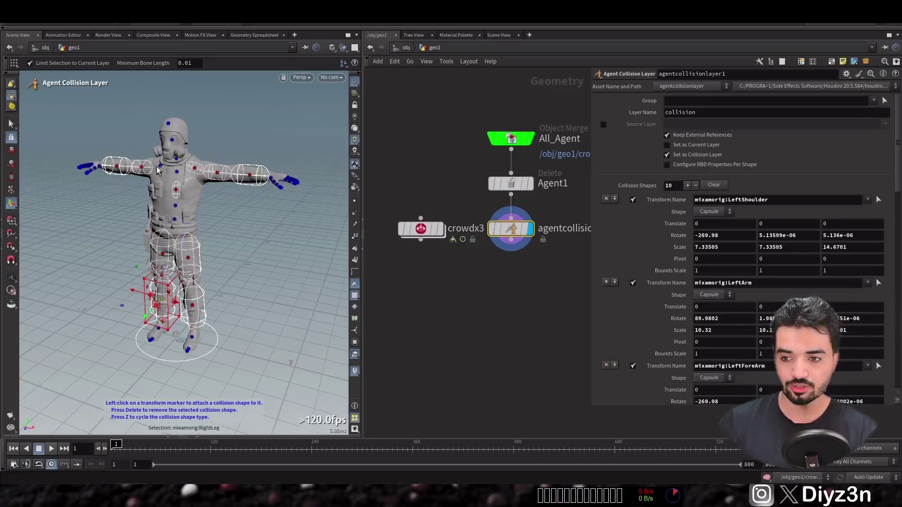
left_click(172, 140)
left_click(511, 240)
left_click(423, 229)
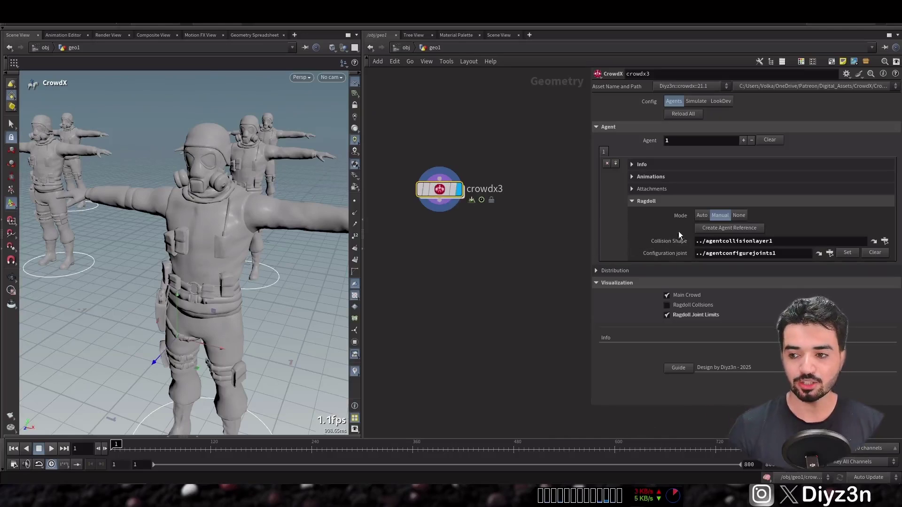
Set the ragdoll Mode to Auto and make the RBD Ragdoll active
left_click(698, 216)
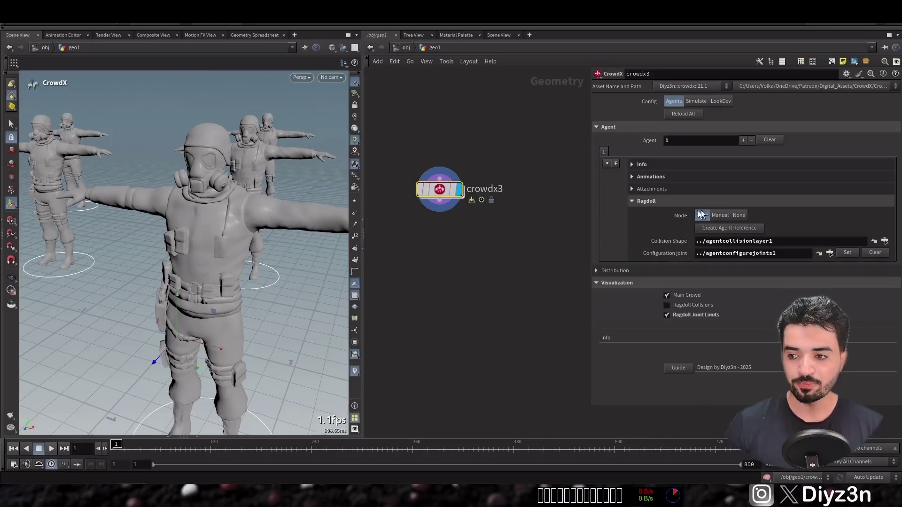
left_click(885, 230)
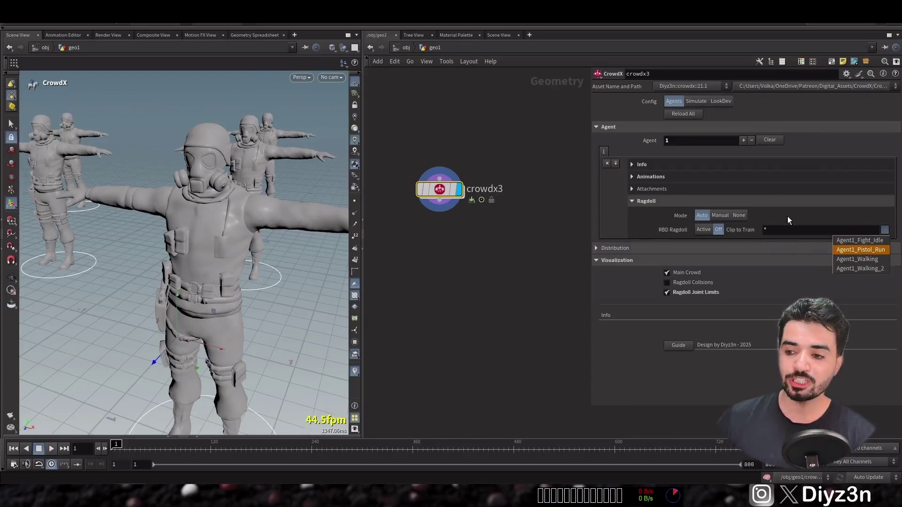
left_click(702, 230)
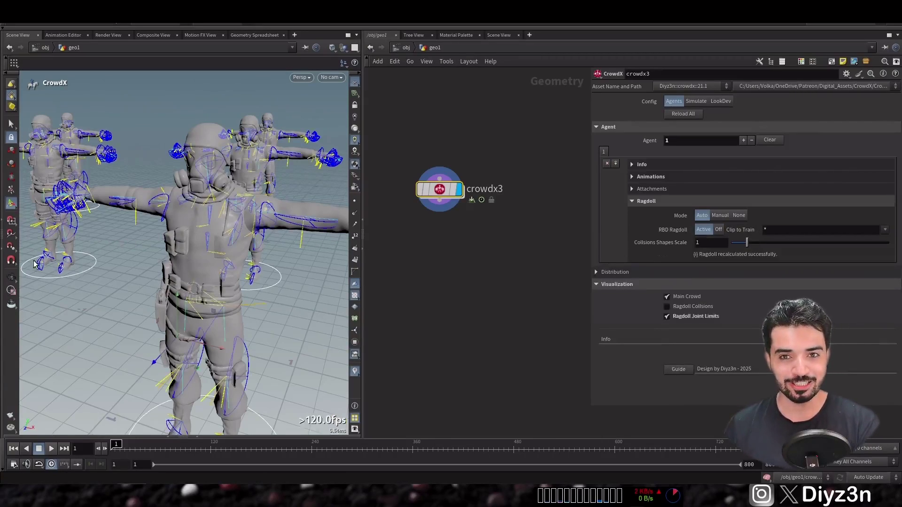
Inspect the ragdoll collision shapes on the crowd, then hide them again
left_click_drag(62, 269, 346, 266)
left_click(667, 317)
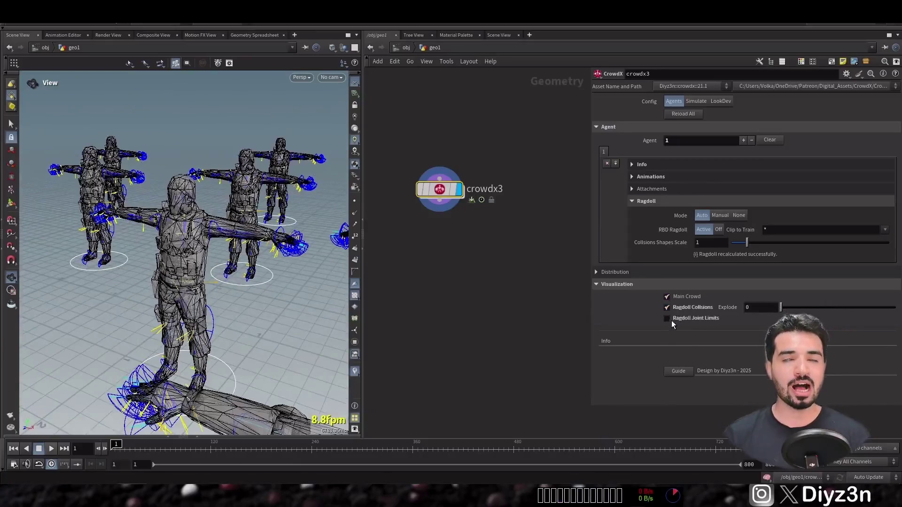
mouse_move(784, 308)
left_mouse_down()
mouse_move(827, 307)
mouse_move(768, 314)
left_mouse_up()
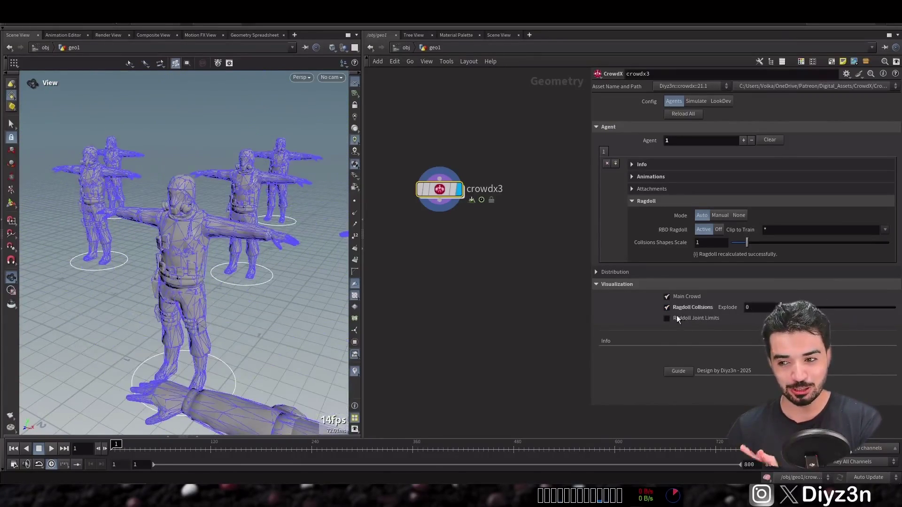
left_click(667, 307)
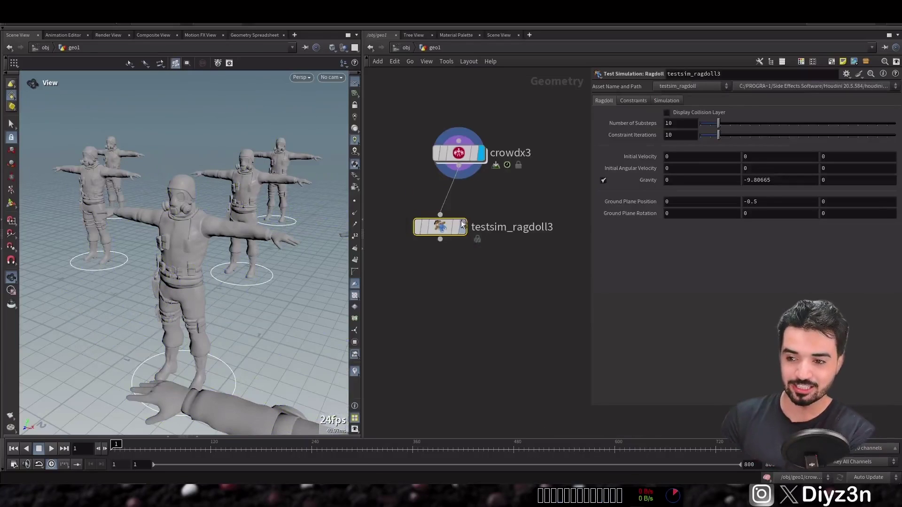
mouse_move(464, 228)
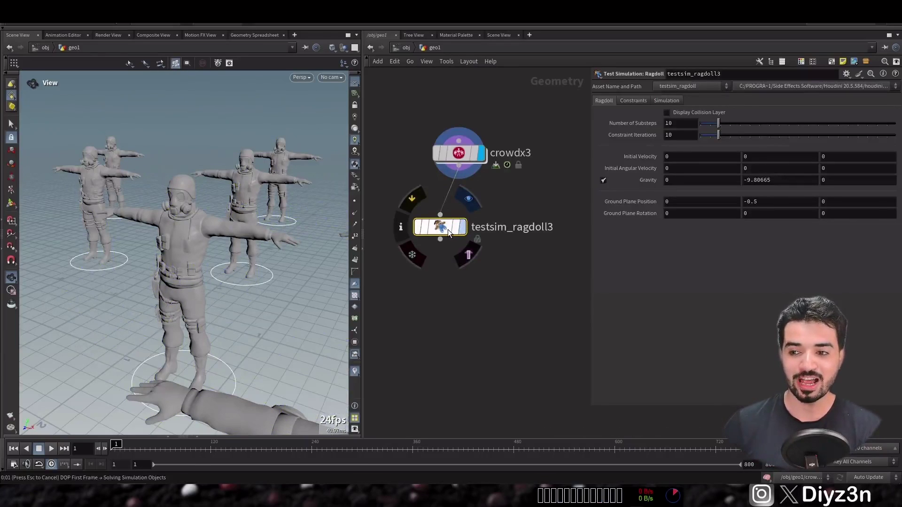
Play and stop the ragdoll test, return to frame 1, and display the collision layer
left_click(50, 450)
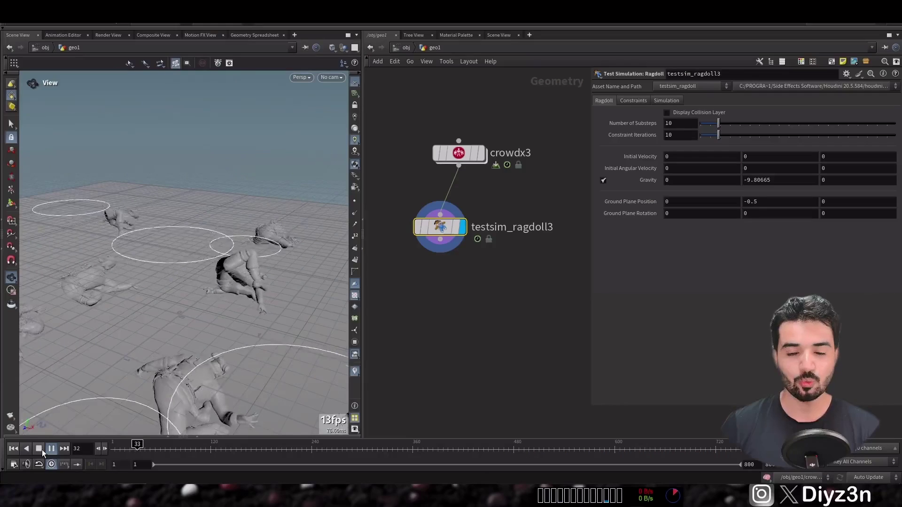
left_click(40, 449)
left_click(14, 450)
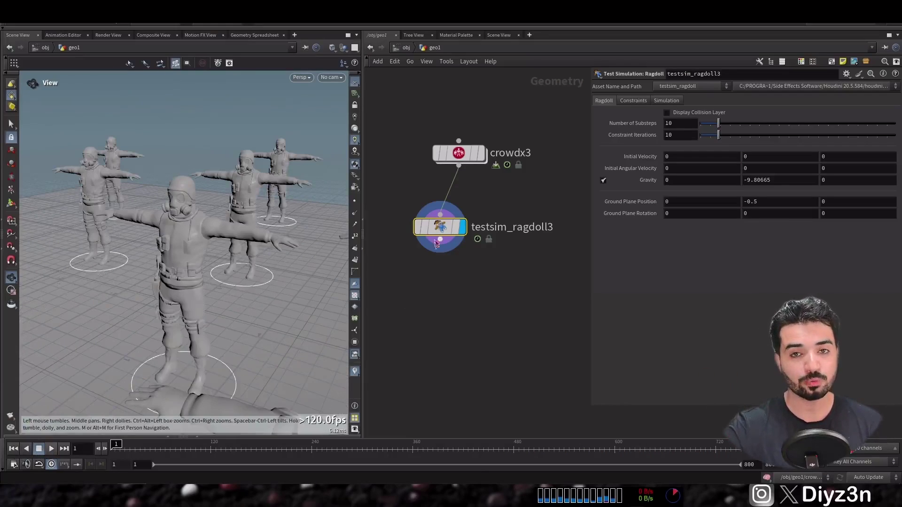
left_click(668, 112)
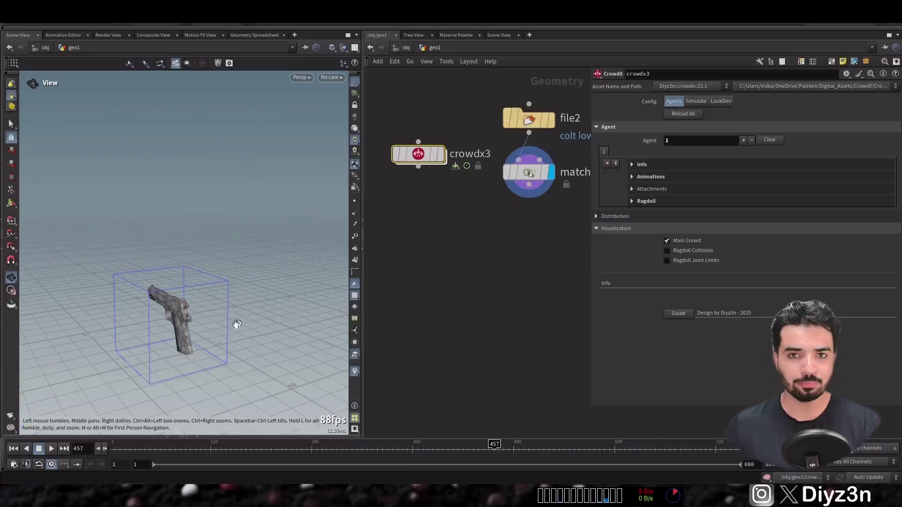
mouse_move(233, 323)
left_mouse_down()
mouse_move(274, 314)
mouse_move(228, 325)
left_mouse_up()
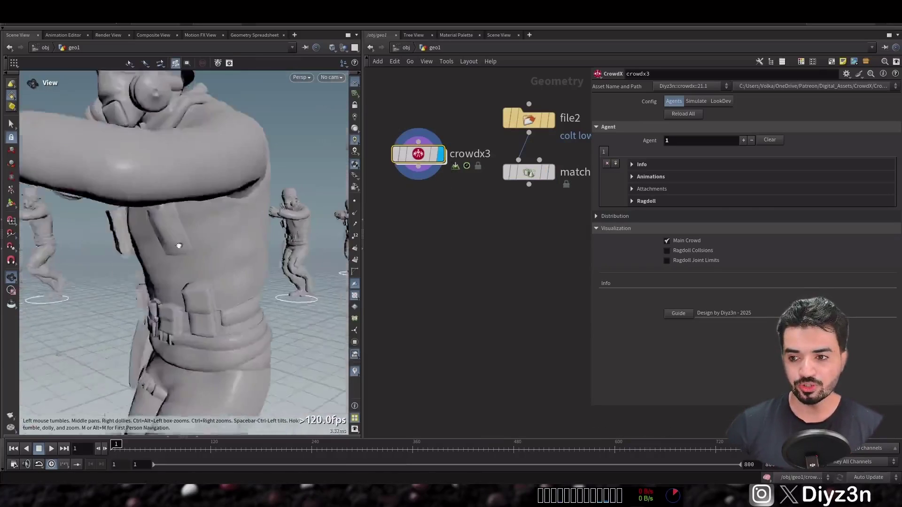
Add an attachment with Object ../Gun on joint mixamorig:LeftHand
left_click_drag(178, 242, 198, 207)
left_click(652, 188)
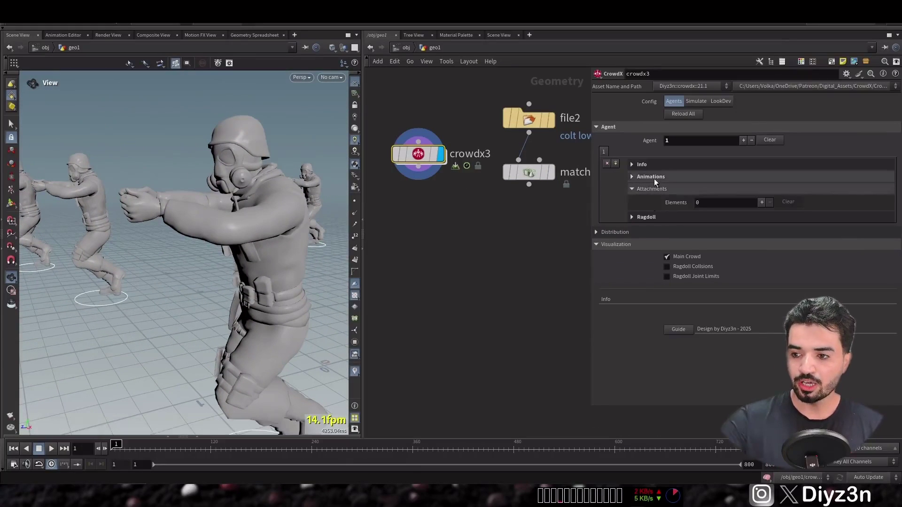
left_click(762, 203)
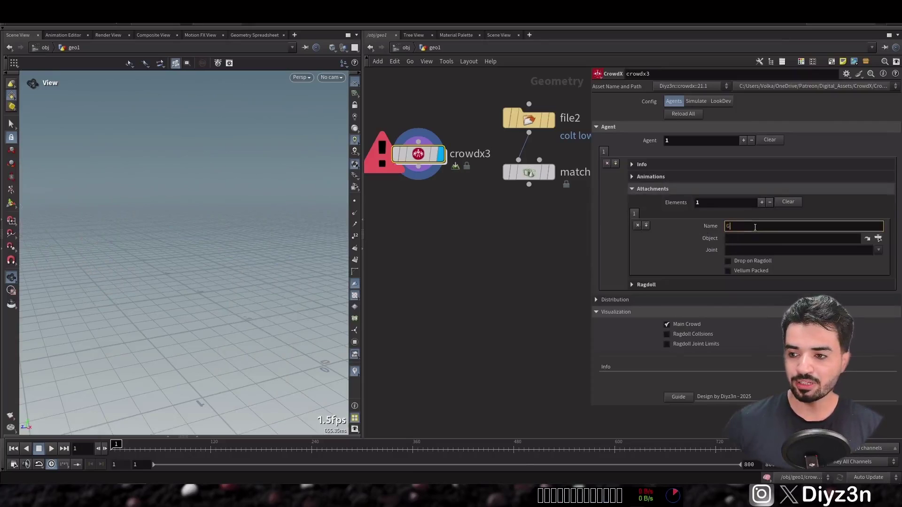
left_click_drag(732, 238, 732, 239)
left_click(877, 251)
left_click(846, 113)
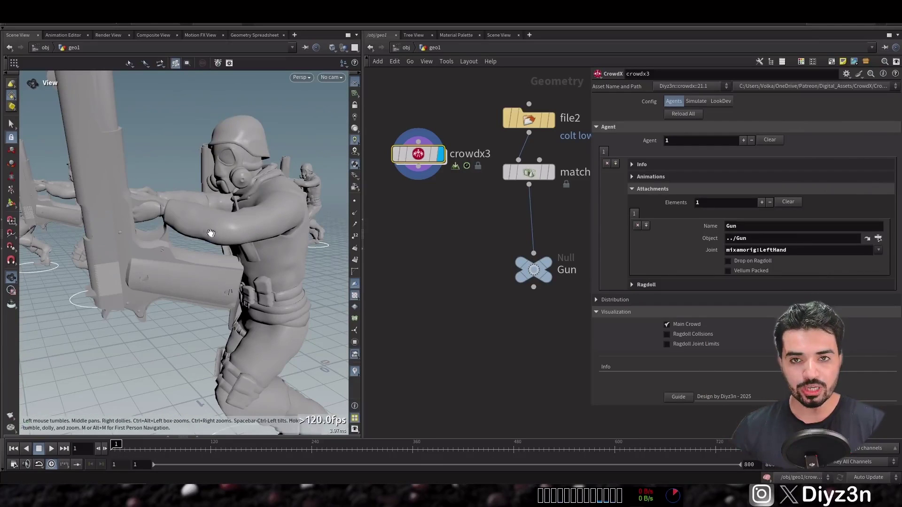
Insert a Transform between match and Gun, rotated 180/0/270 and scaled .35, then preview playback
key("Tab")
type("transform")
key("Return")
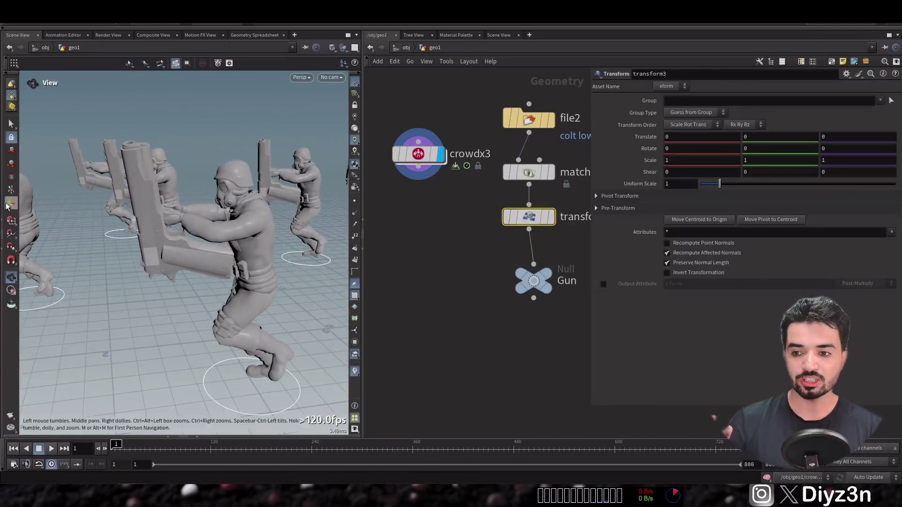
left_click(11, 203)
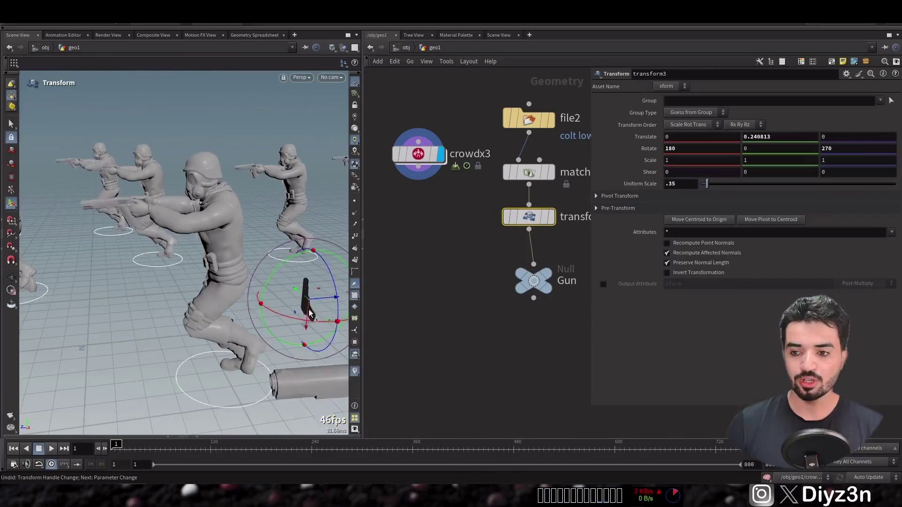
key("Escape")
left_click_drag(309, 314, 249, 322)
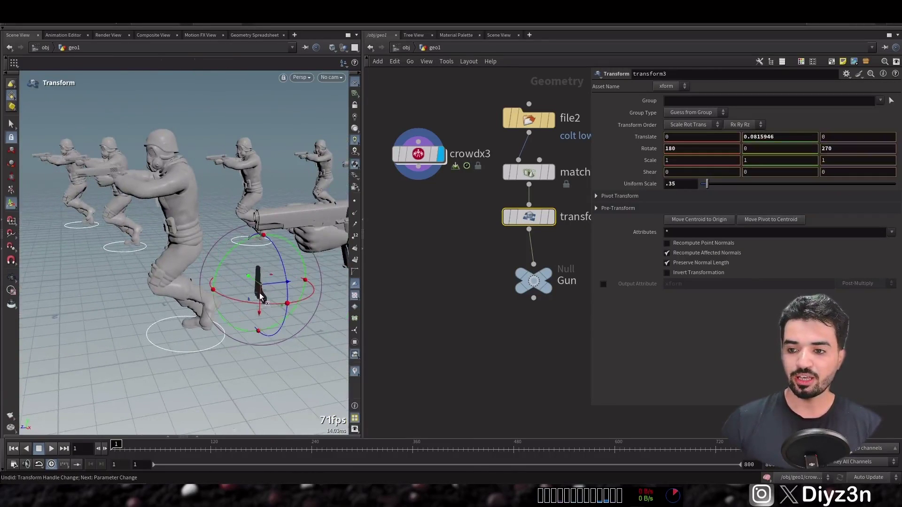
left_click_drag(262, 289, 263, 308)
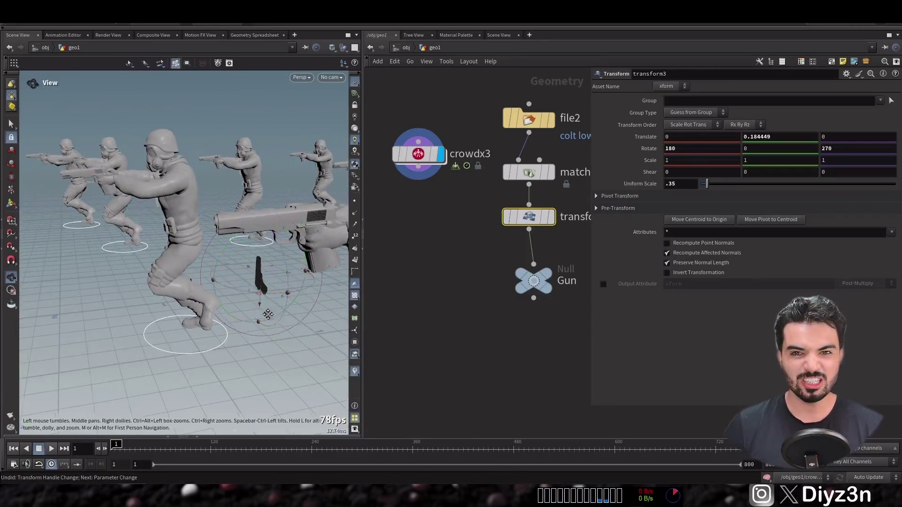
key("Up")
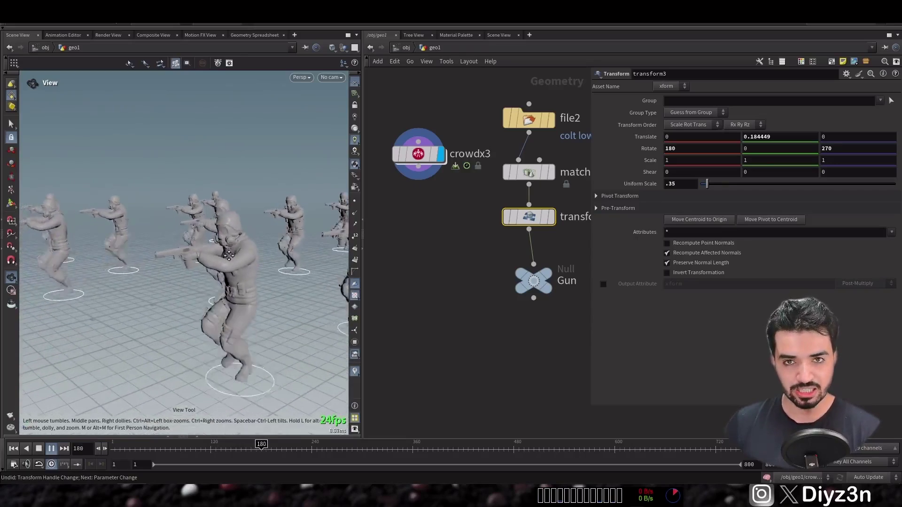
key("Up")
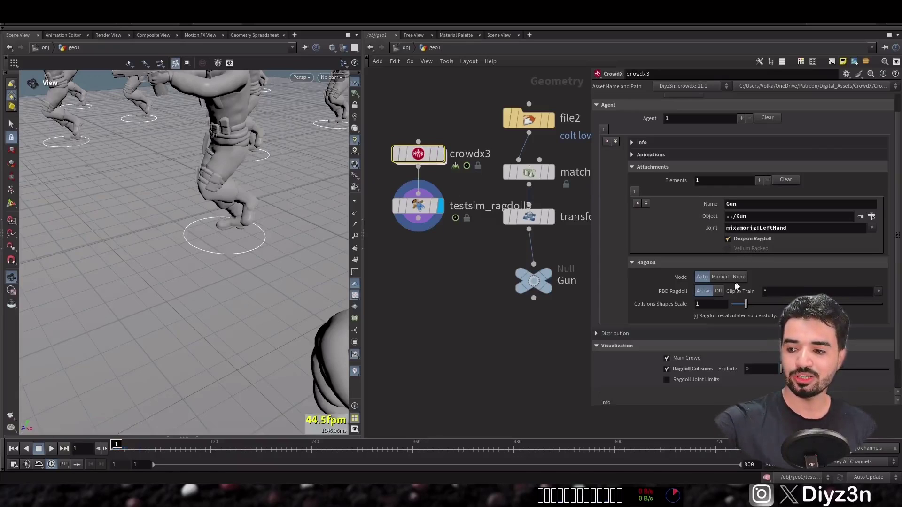
Toggle RBD Ragdoll off and back on, then play the testsim_ragdoll3 simulation
left_click(719, 291)
left_click(703, 292)
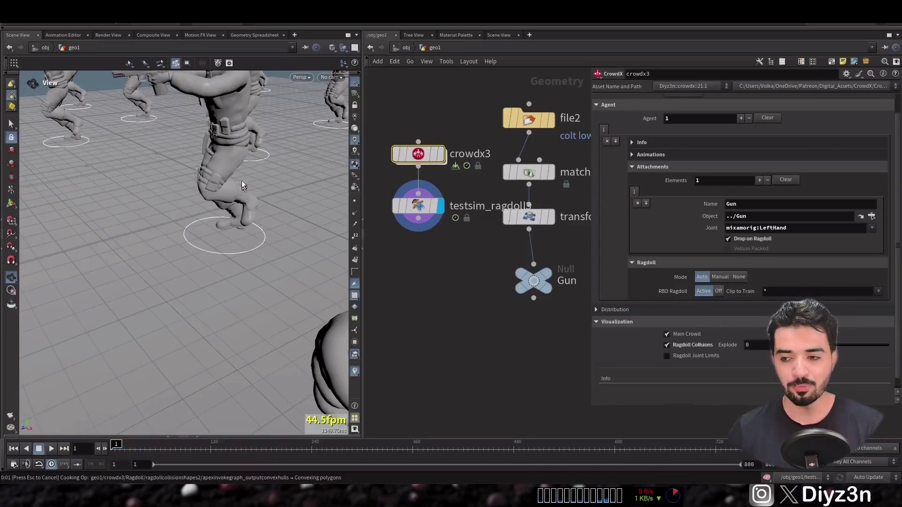
left_click_drag(242, 165, 211, 220)
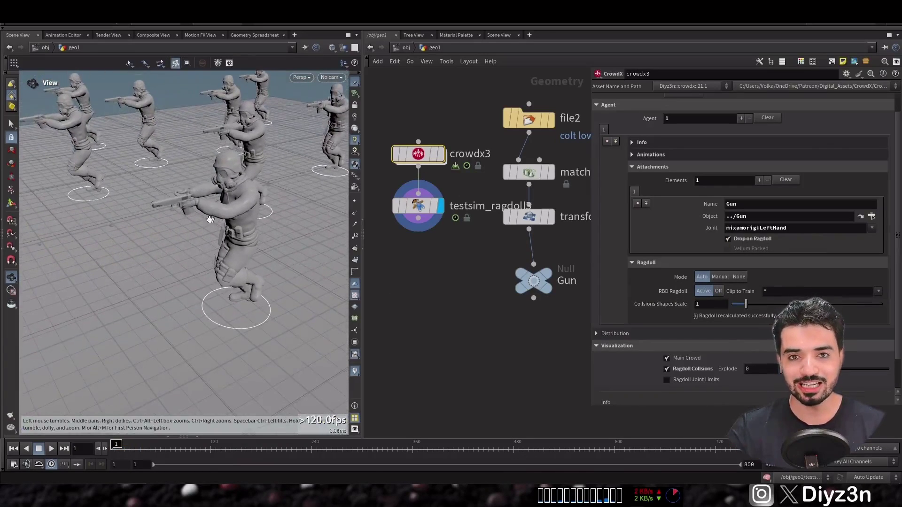
left_click(418, 206)
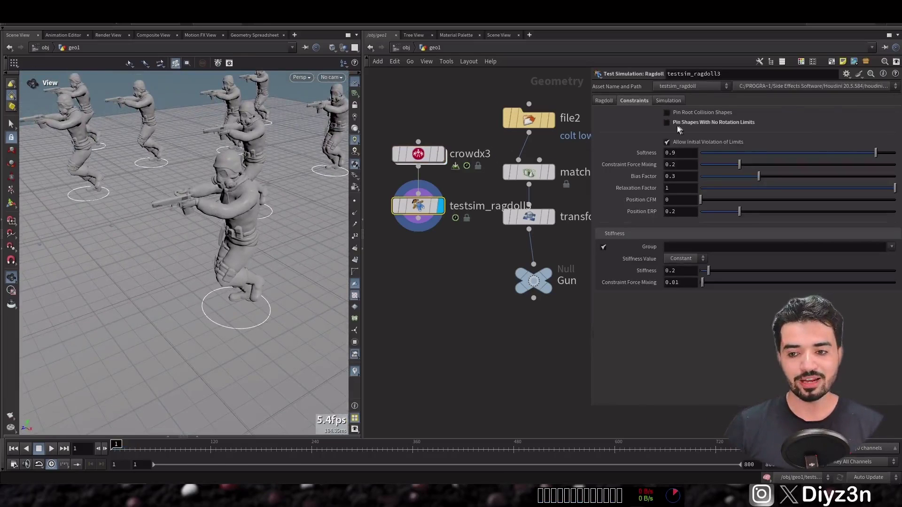
key("Up")
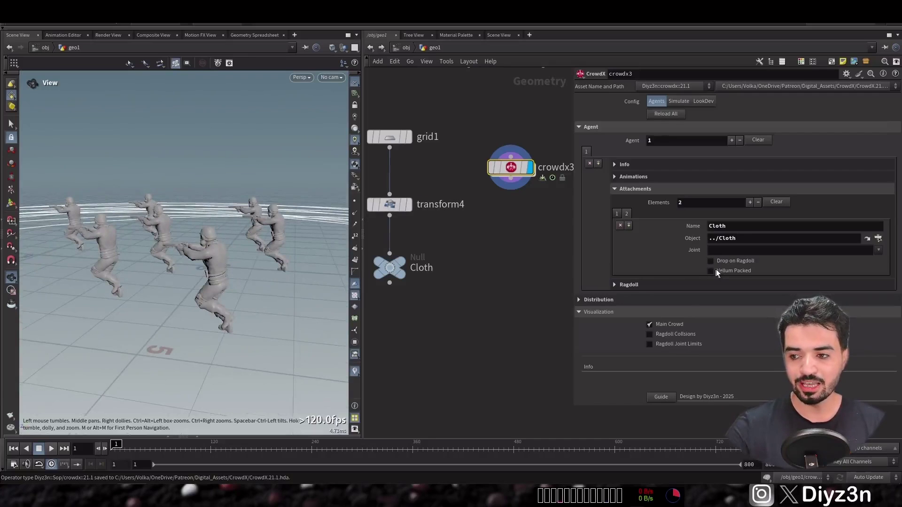
Paste the vellum cloth and pack nodes above the Cloth null
left_click_drag(240, 263, 329, 244)
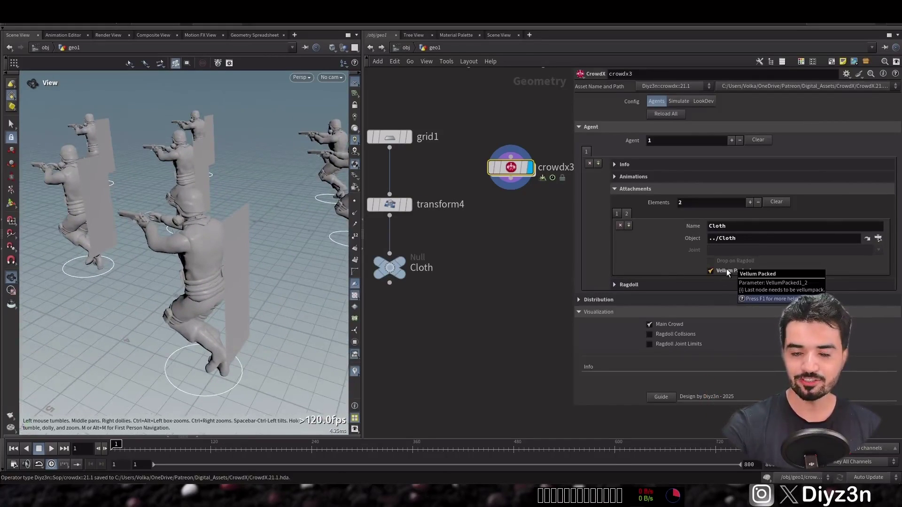
middle_click_drag(461, 254, 500, 242)
key("ctrl+v")
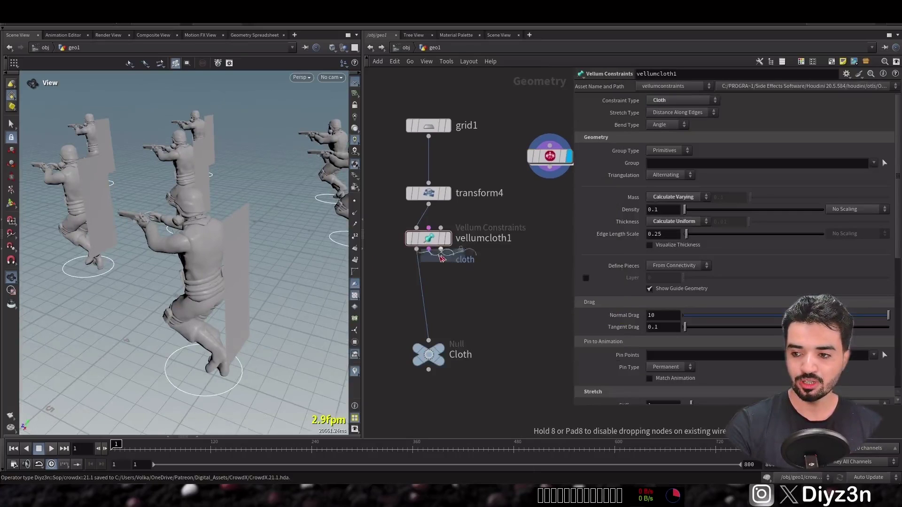
left_click(430, 285)
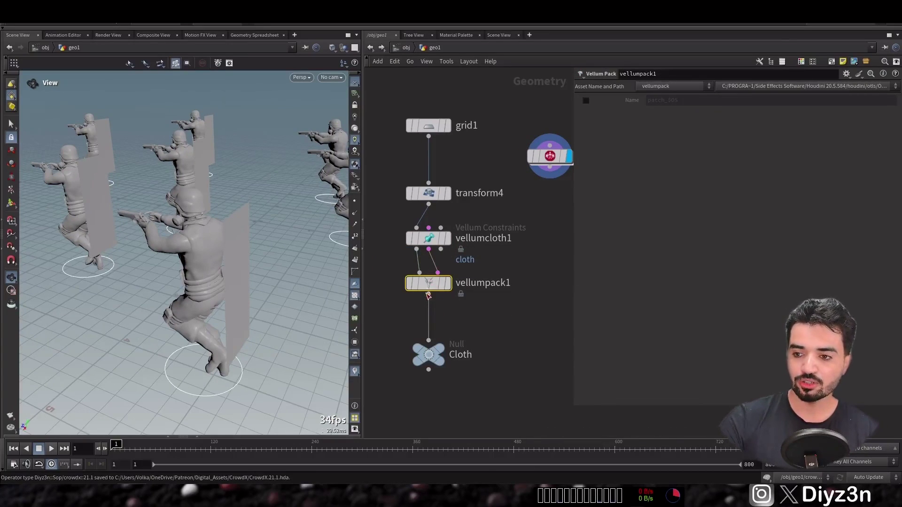
middle_click_drag(505, 230, 461, 236)
left_click(511, 154)
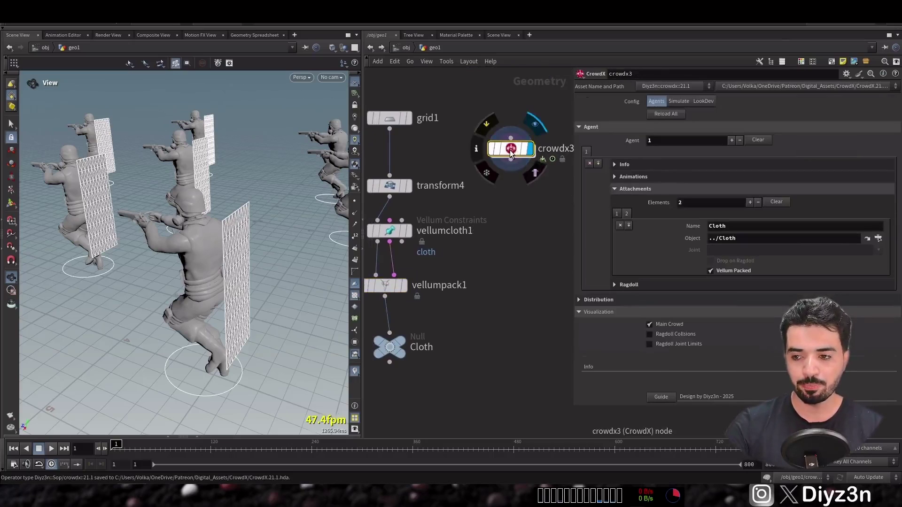
Add a vellum solver after agentvellumunpack1 and play to watch the shields fall
left_click(39, 450)
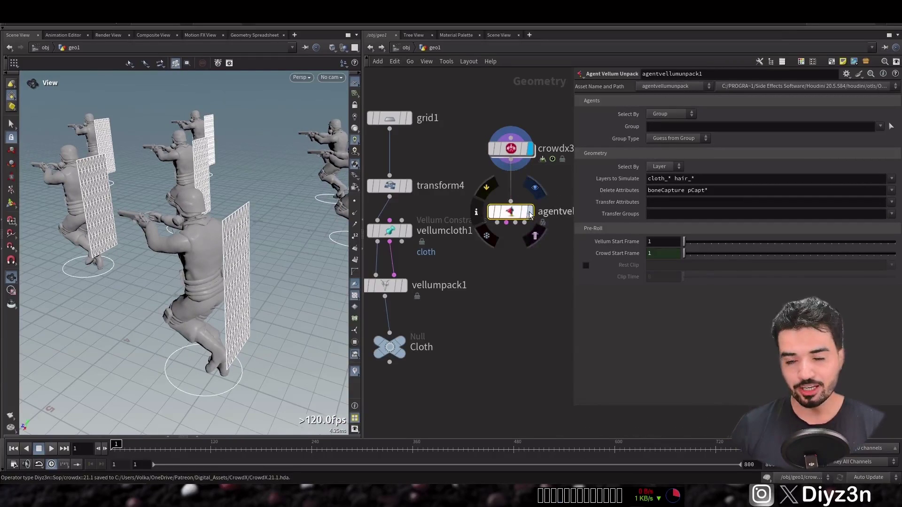
left_click(530, 213)
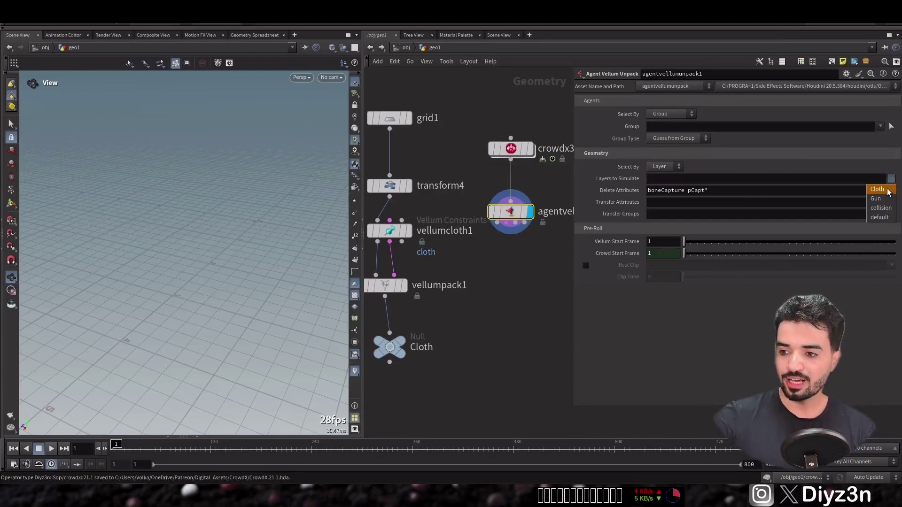
left_click(503, 267)
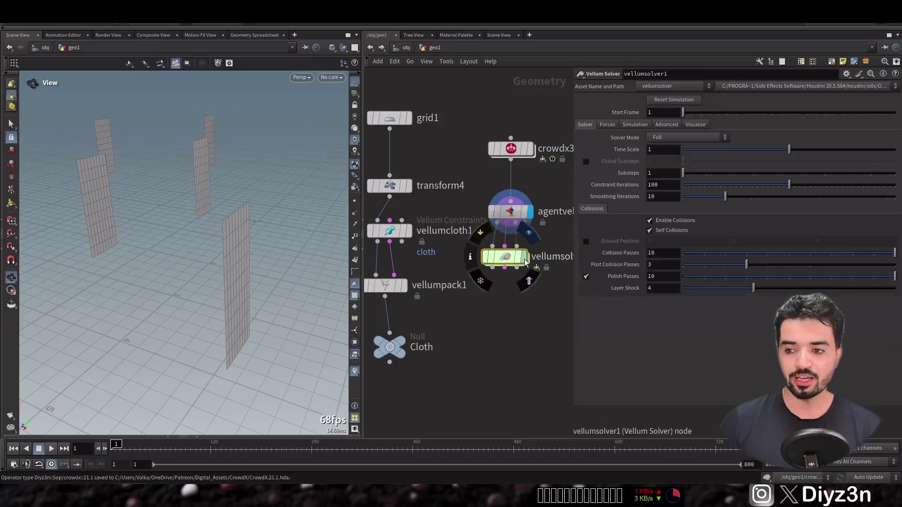
key("r")
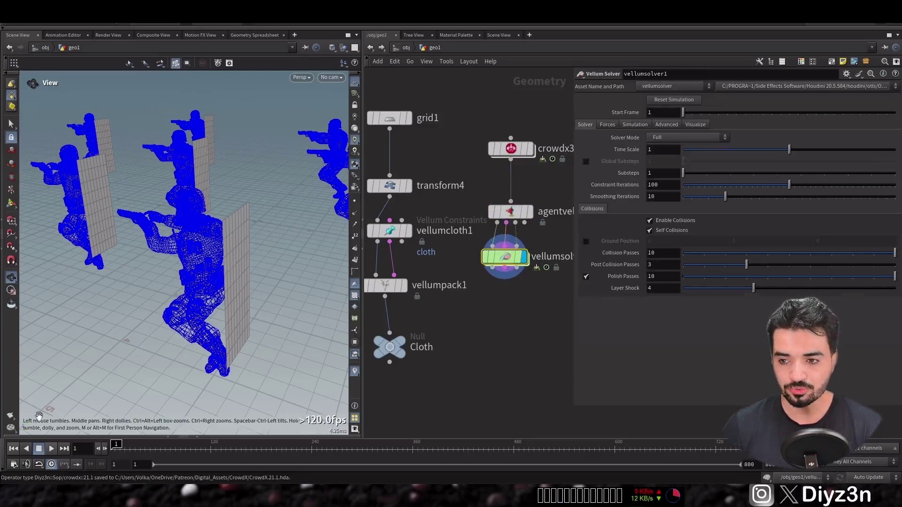
key("Up")
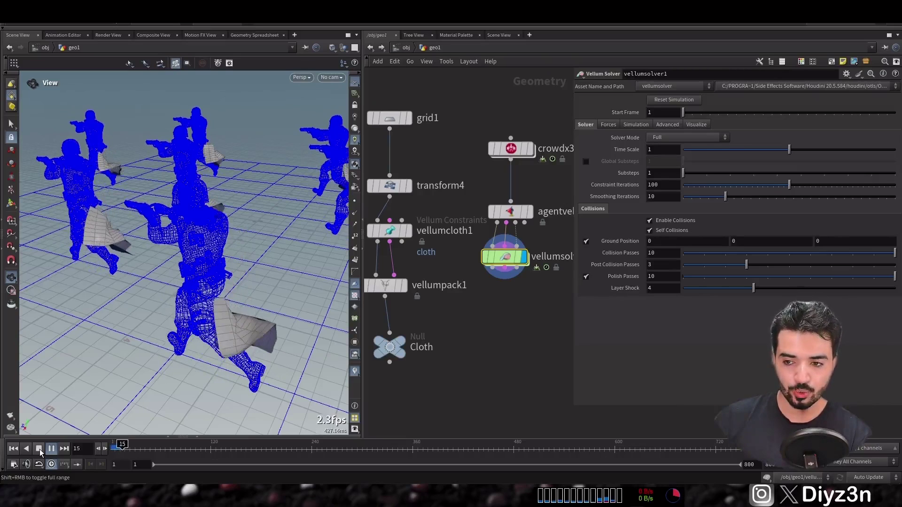
left_click(40, 449)
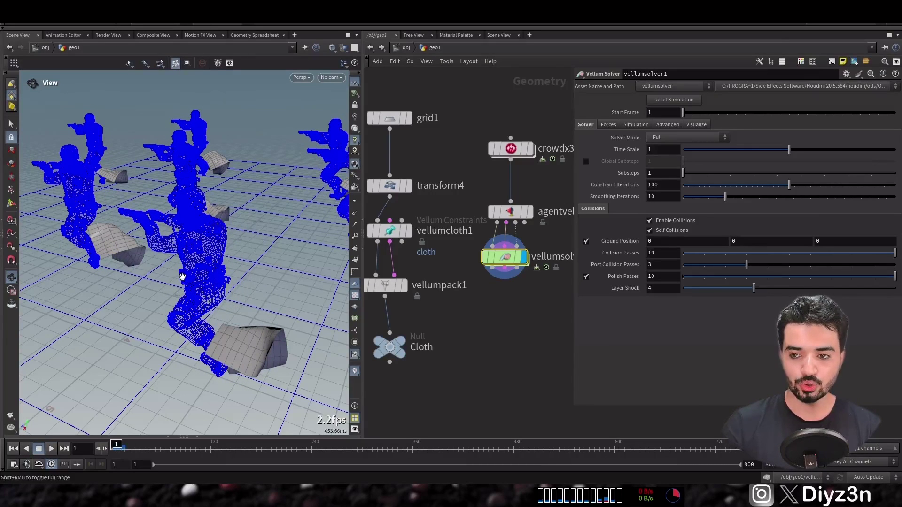
Insert a vellumattach1 Attach to Geometry constraint wired to Shape, then replay
middle_click_drag(418, 276, 456, 317)
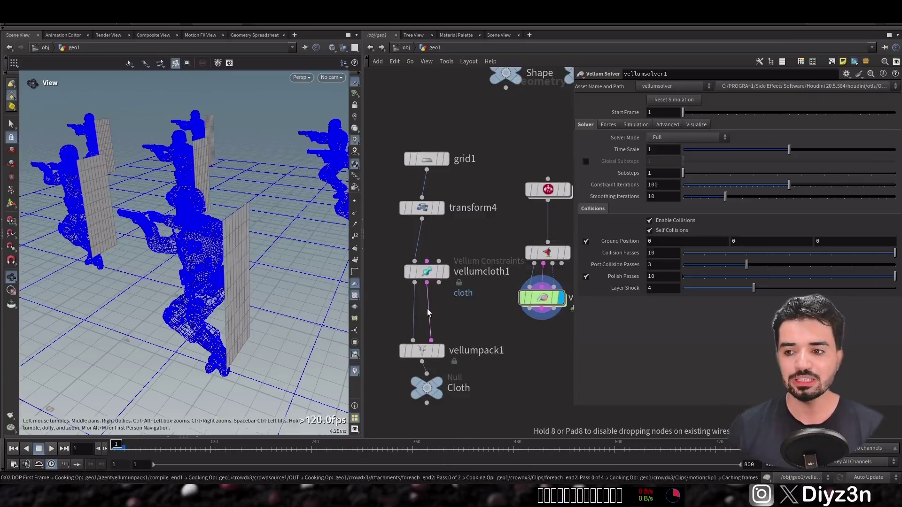
left_click(429, 310)
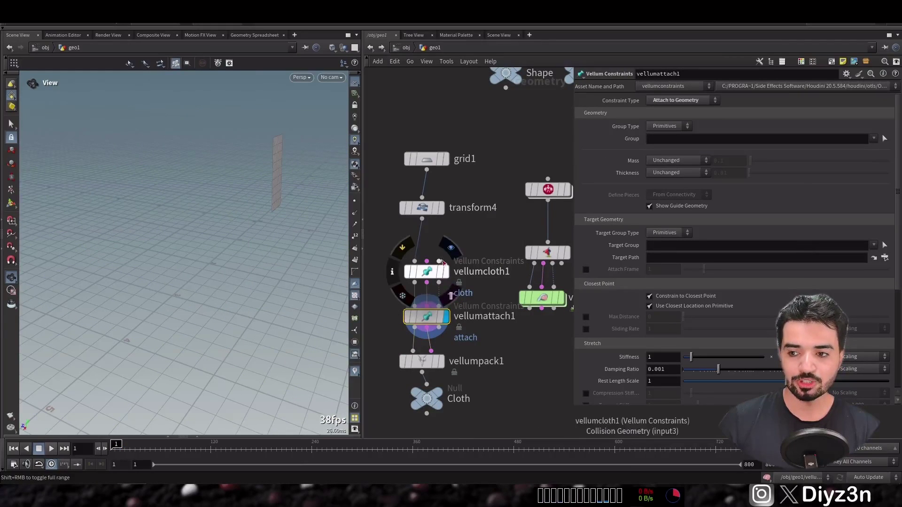
left_click(442, 261)
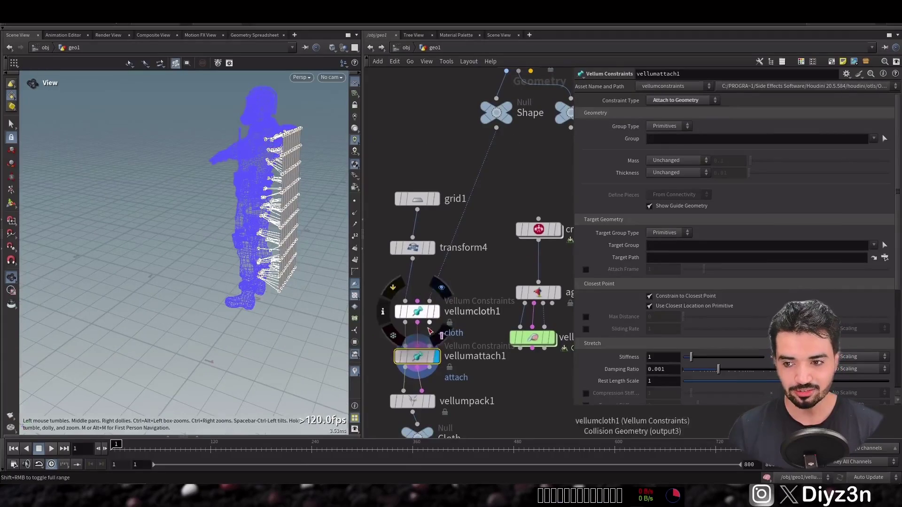
left_click(532, 338)
key("Up")
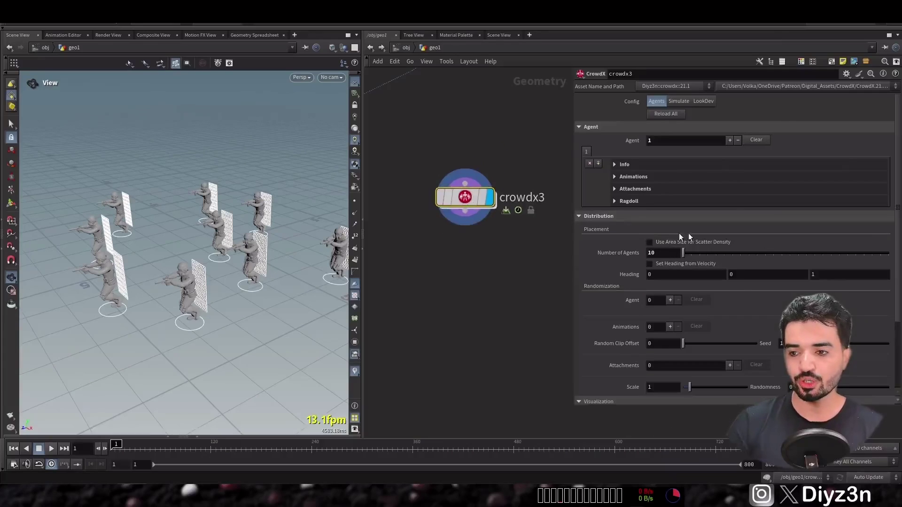
Wire an enlarged Circle into the Army crowd node and raise Number of Agents to 46
key("Tab")
key("Escape")
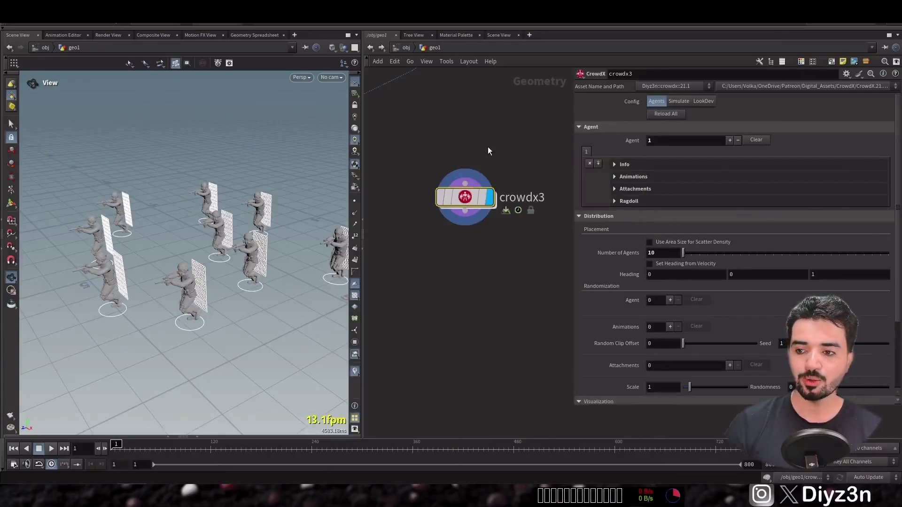
left_click(672, 100)
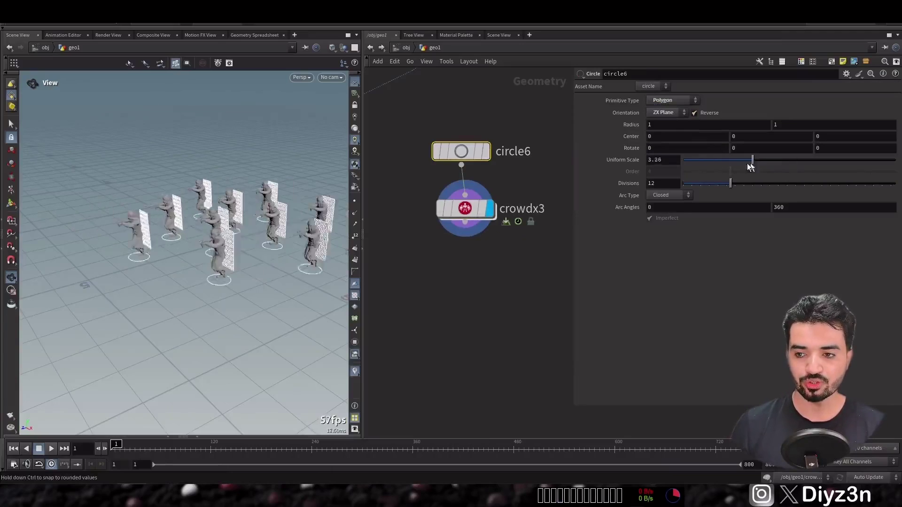
left_click_drag(751, 166, 740, 196)
left_click(465, 208)
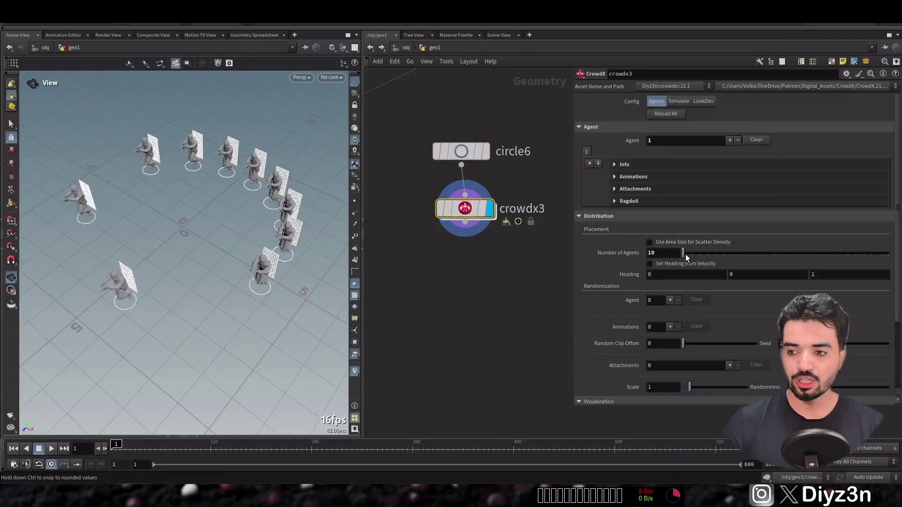
left_click_drag(685, 254, 752, 253)
Add three animation states with a Random Clip Offset and preview the crowd animation
left_click(461, 151)
left_click(457, 202)
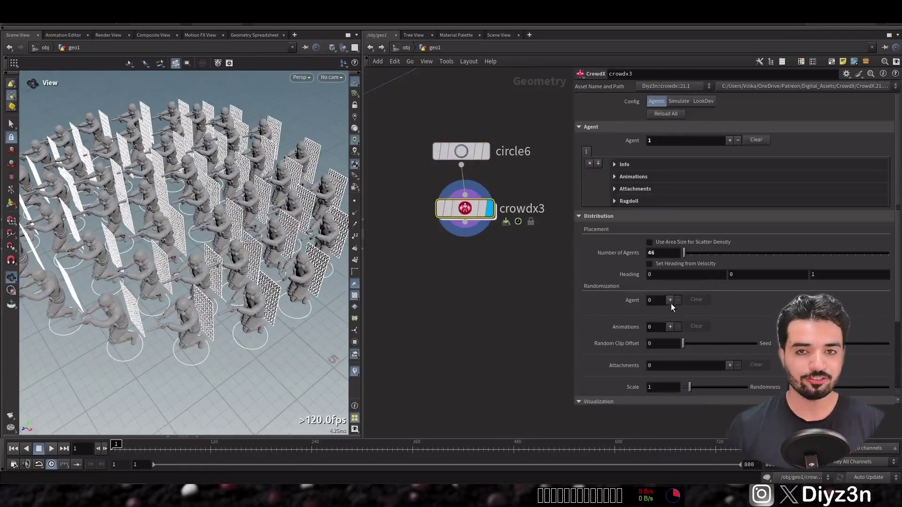
scroll(733, 282, "down", 3)
left_click(671, 265)
left_click(671, 266)
left_click_drag(689, 320, 756, 317)
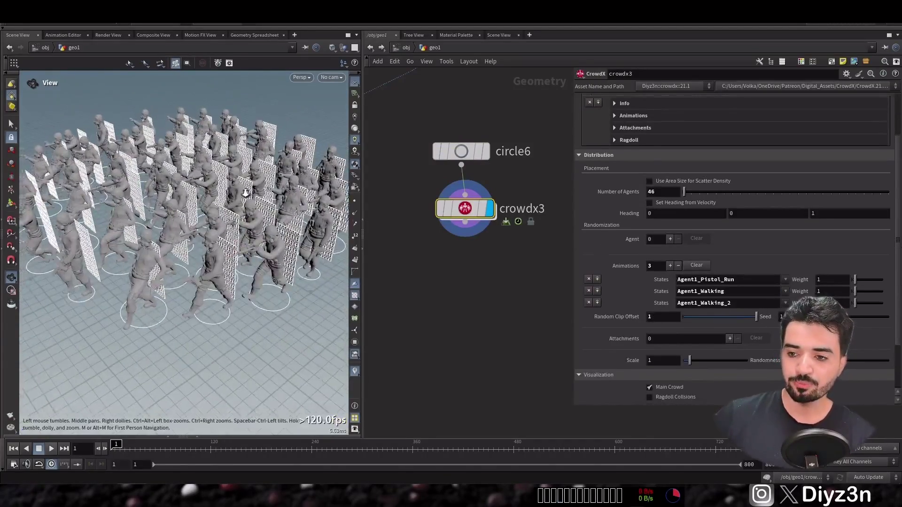
left_click(51, 449)
left_click(39, 449)
Add Gun and Cloth attachment layers with a carrying percentage, and merge Army with Bots
scroll(733, 282, "down", 3)
left_click(729, 207)
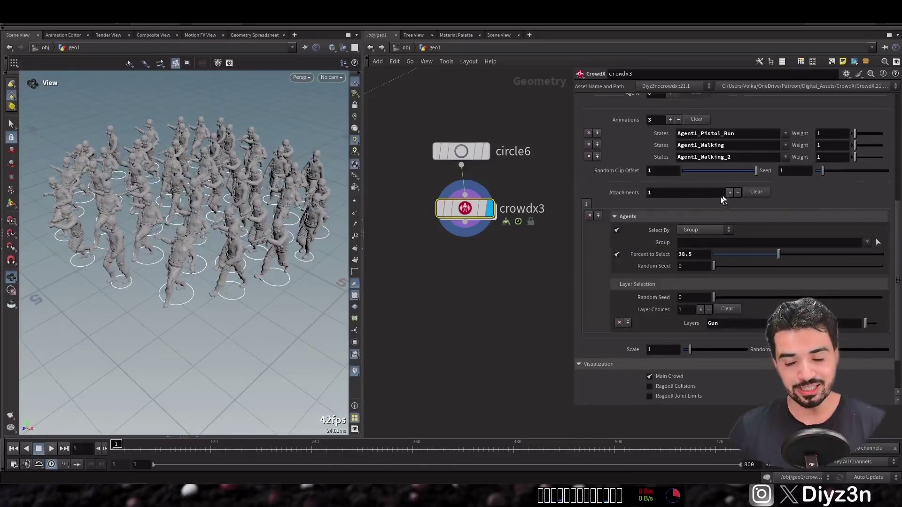
left_click(730, 234)
left_click(617, 295)
left_click_drag(713, 295, 741, 296)
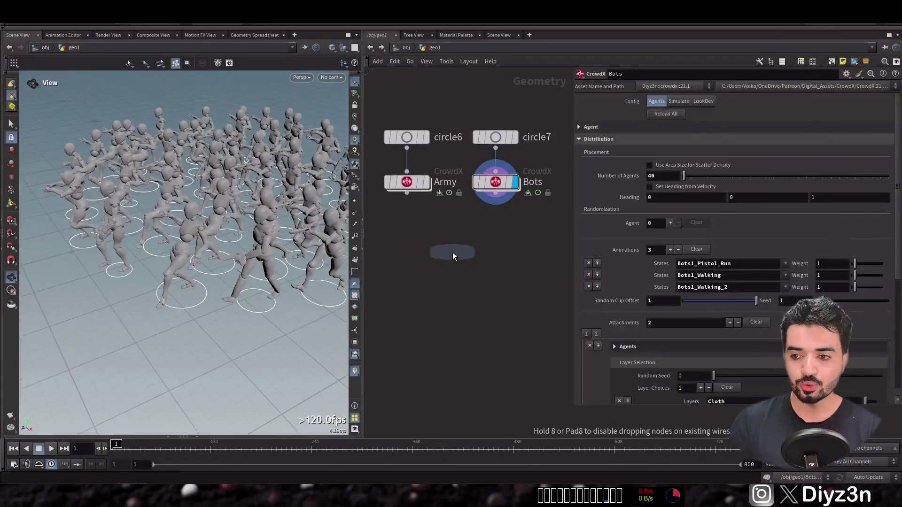
left_click(452, 252)
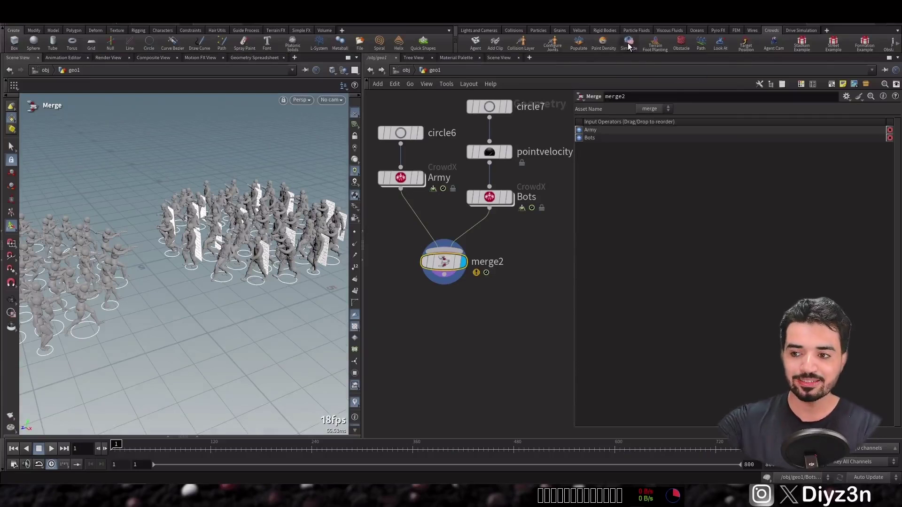
Simulate the merged crowd into crowd_sim with Pistol_Run, Walking and Walking_2 states, and frame its nodes
left_click(626, 46)
left_click(236, 233)
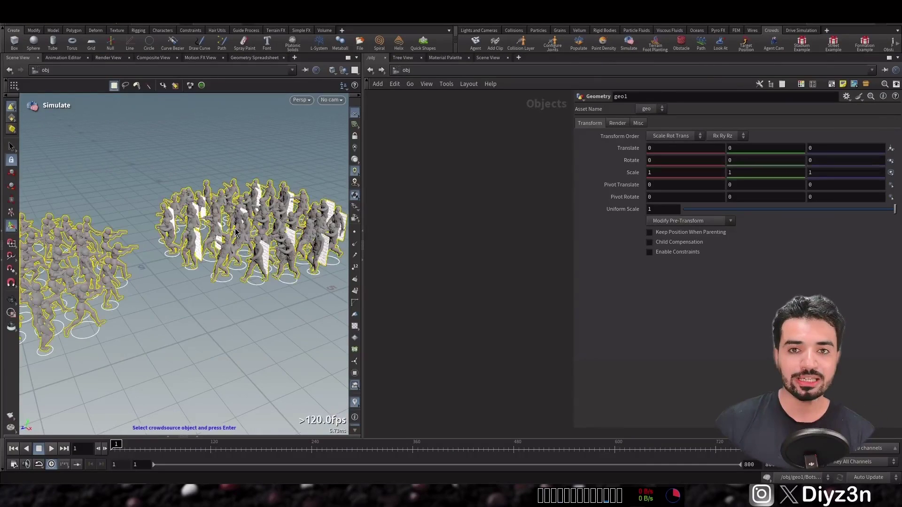
key("Return")
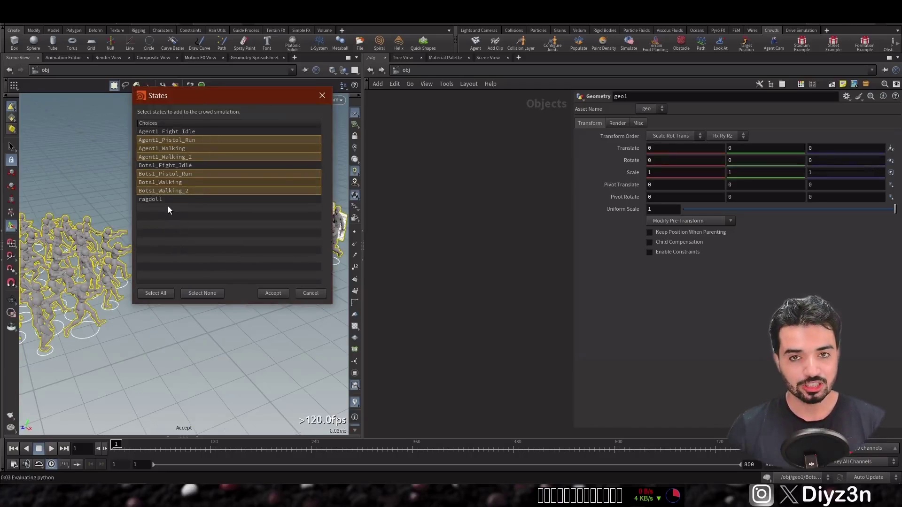
left_click(263, 295)
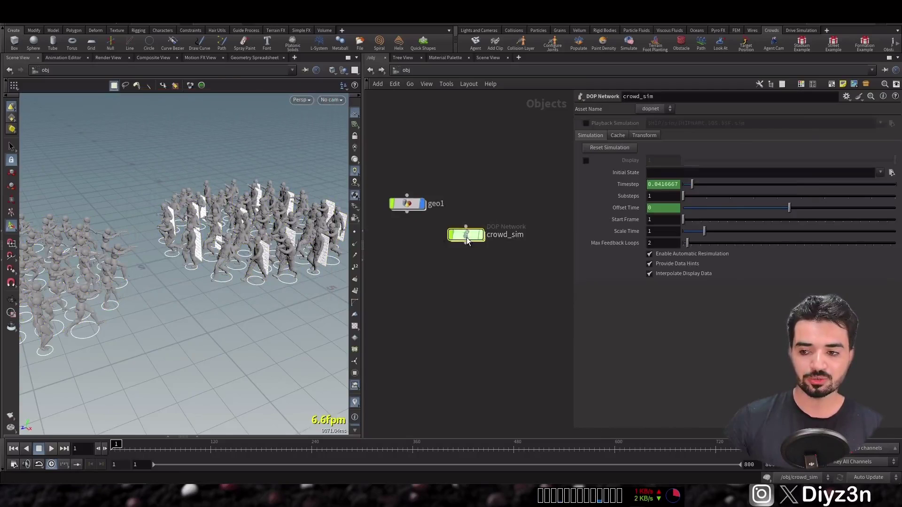
double_click(467, 237)
key("p")
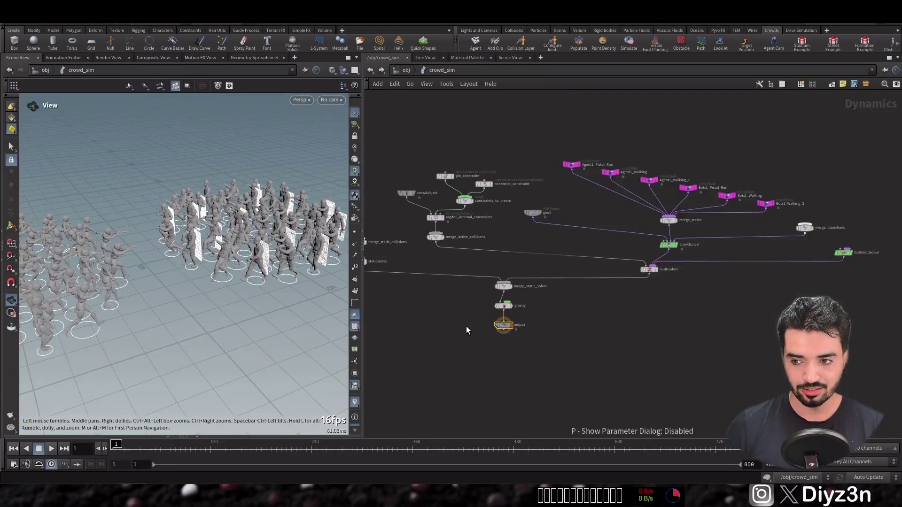
key("h")
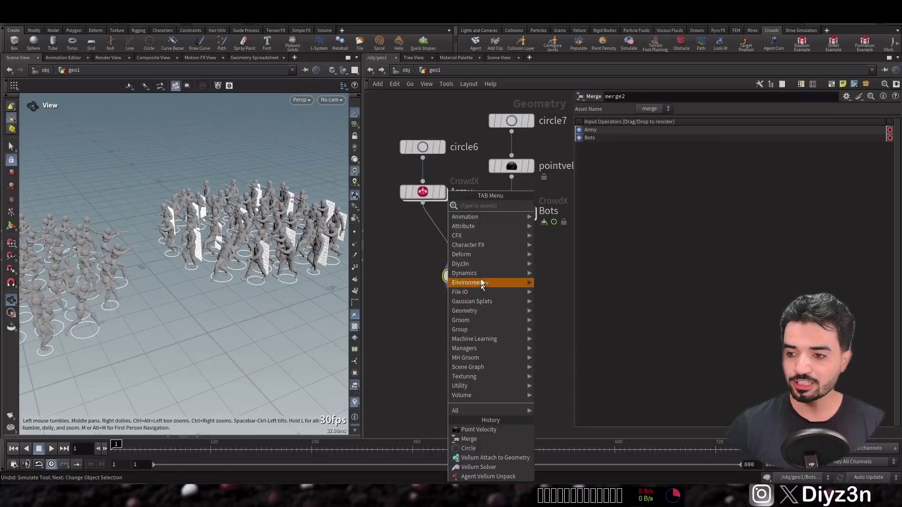
Create and display a crowdx3 CrowdX node under merge2, play it, and add an action entity
mouse_move(489, 266)
left_click(545, 265)
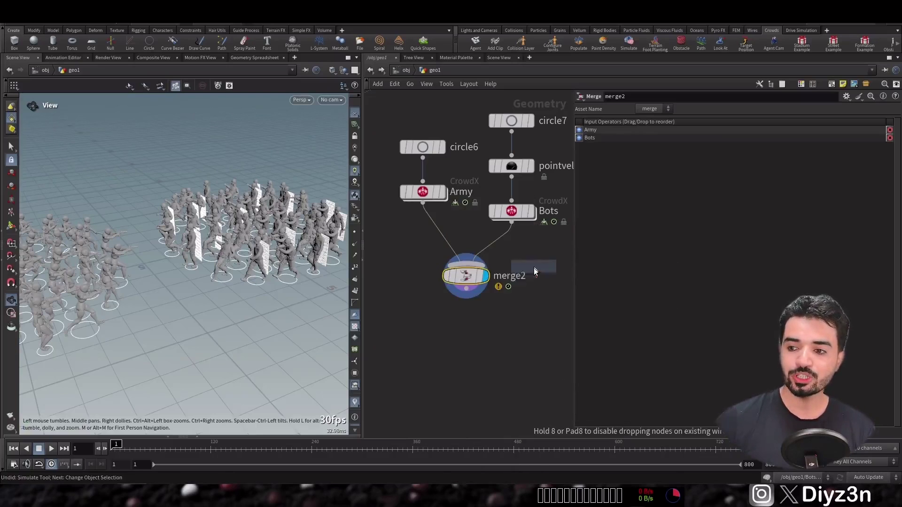
left_click(463, 354)
left_click(501, 341)
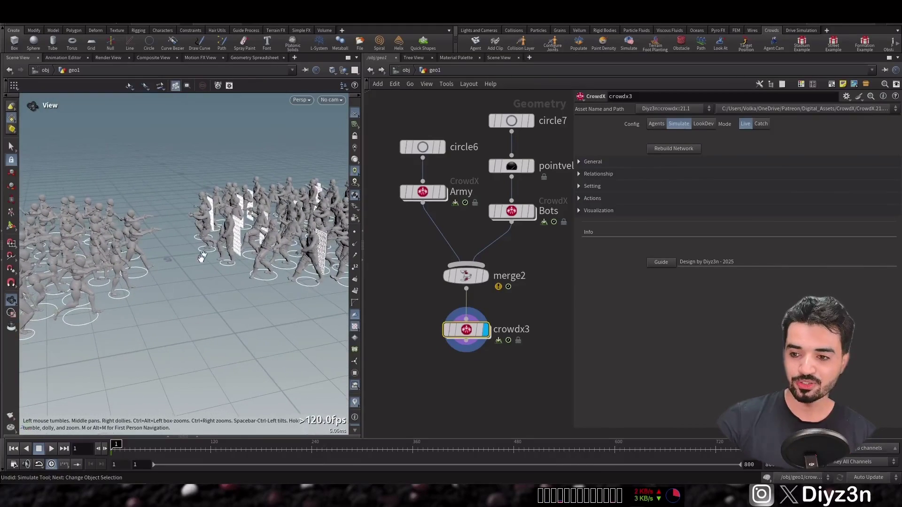
left_click(51, 450)
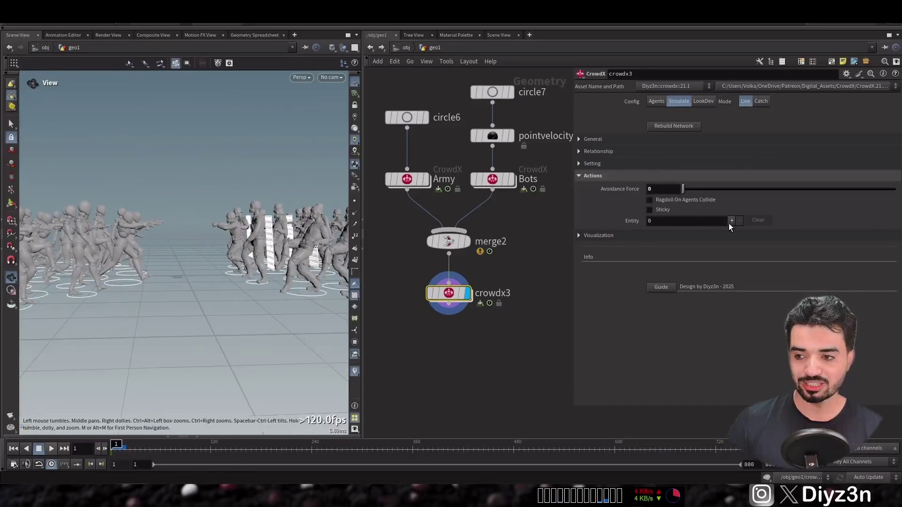
left_click(731, 221)
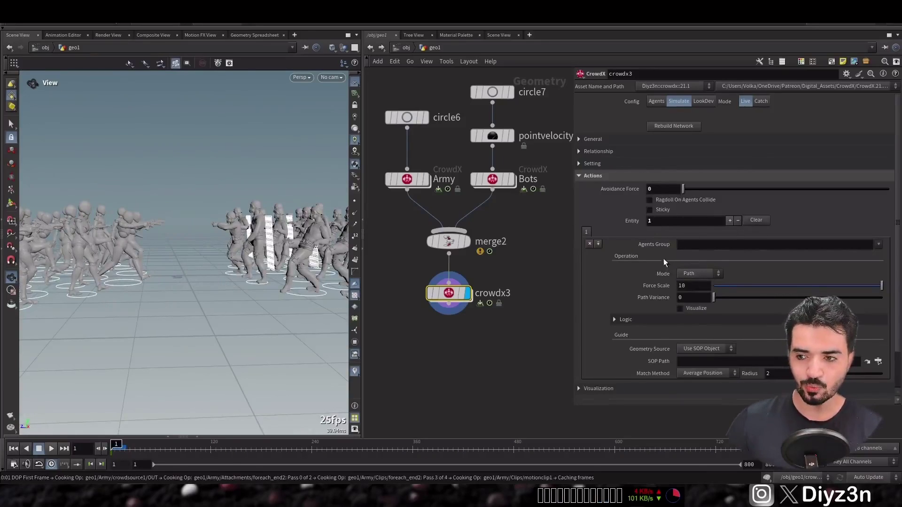
Set the entity mode, use a green occurrence colour and Comparison Distance about 2.23, guided by ../Guide
left_click(690, 274)
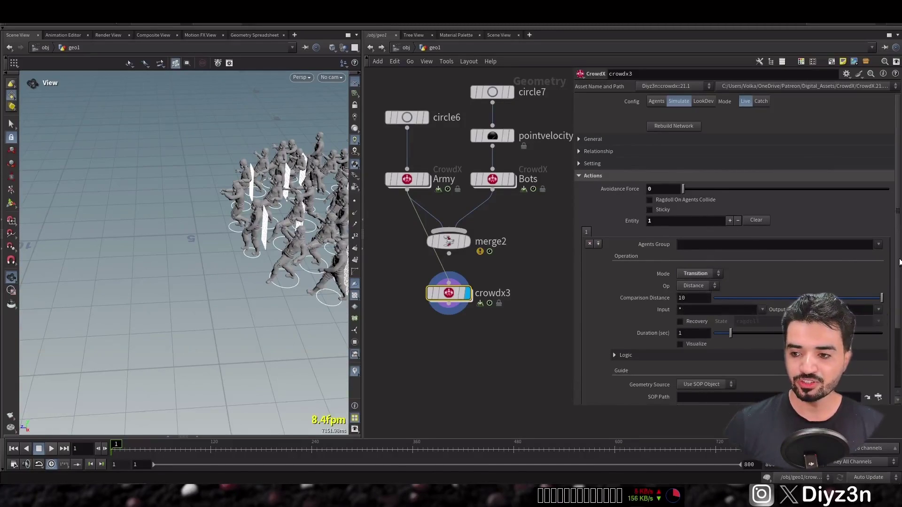
scroll(656, 372, "down", 3)
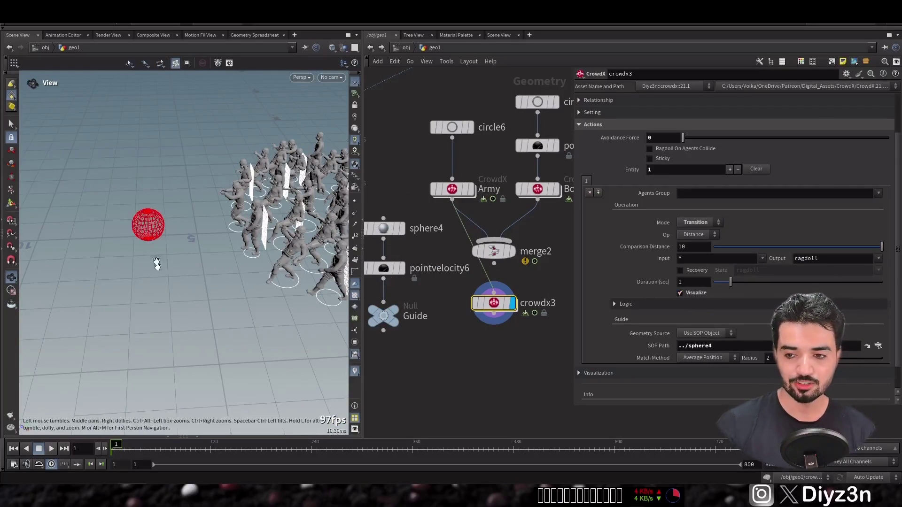
left_click(622, 304)
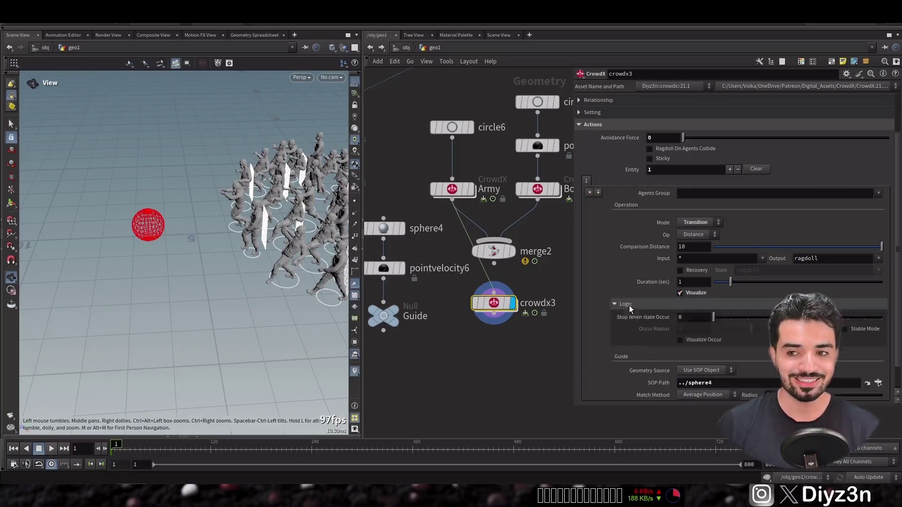
left_click(758, 344)
left_click(700, 235)
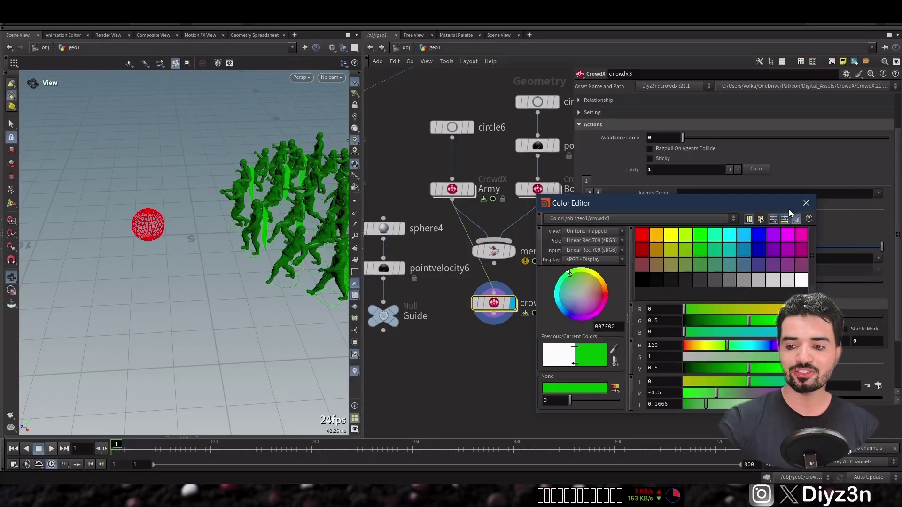
left_click(805, 205)
left_click(793, 247)
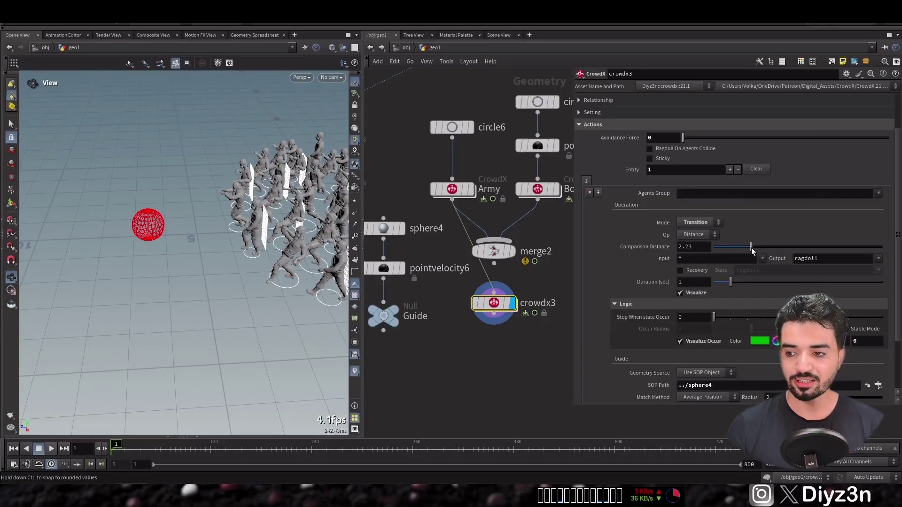
left_click(38, 450)
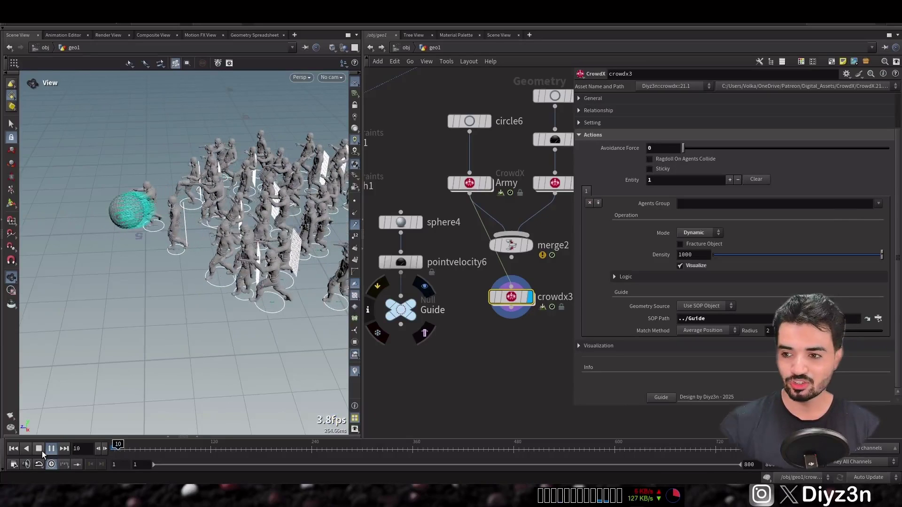
Rewind to frame 1 and add a second action entity in Transition mode
left_click(39, 449)
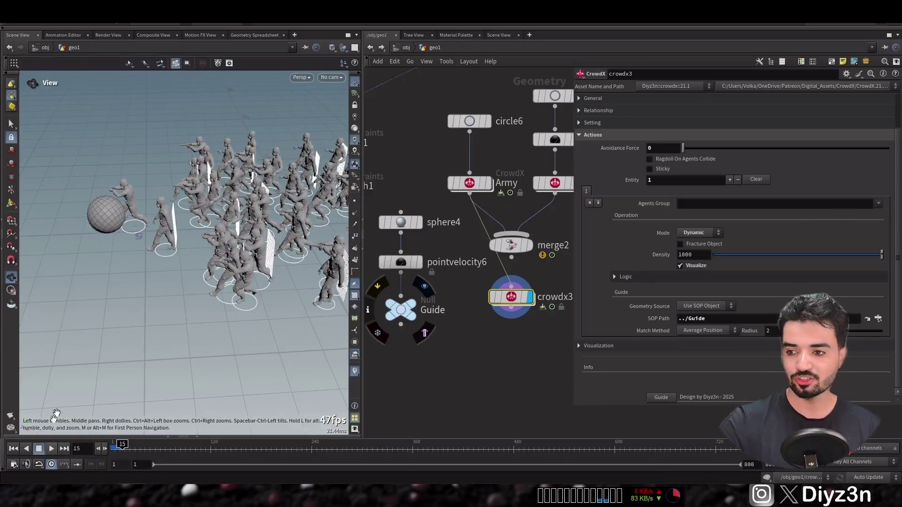
key("ctrl+Up")
left_click(730, 180)
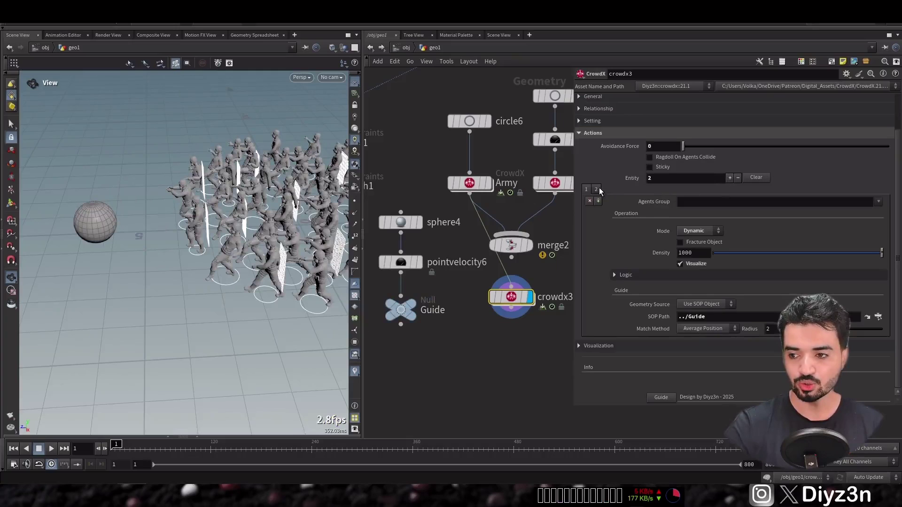
left_click(693, 297)
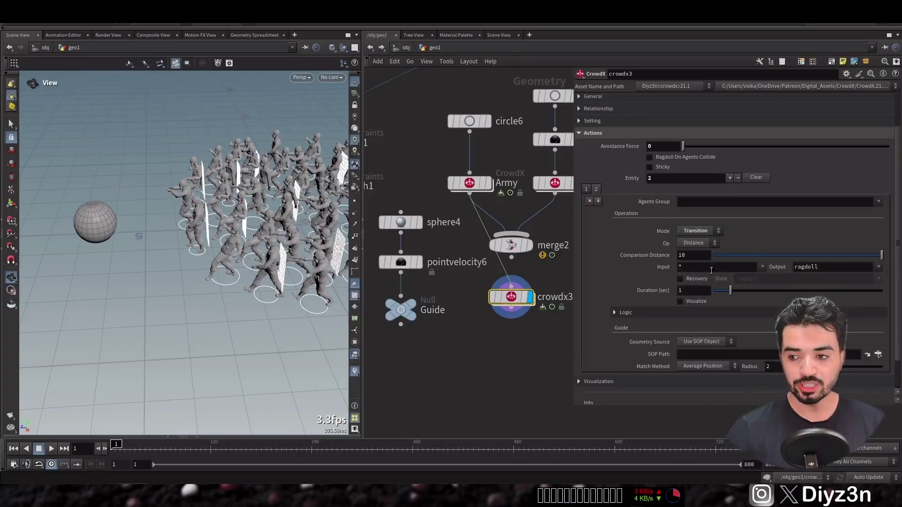
Use a DOP Object as impact source and insert an rbdmaterialfracture node before the Guide null
left_click_drag(898, 242, 900, 289)
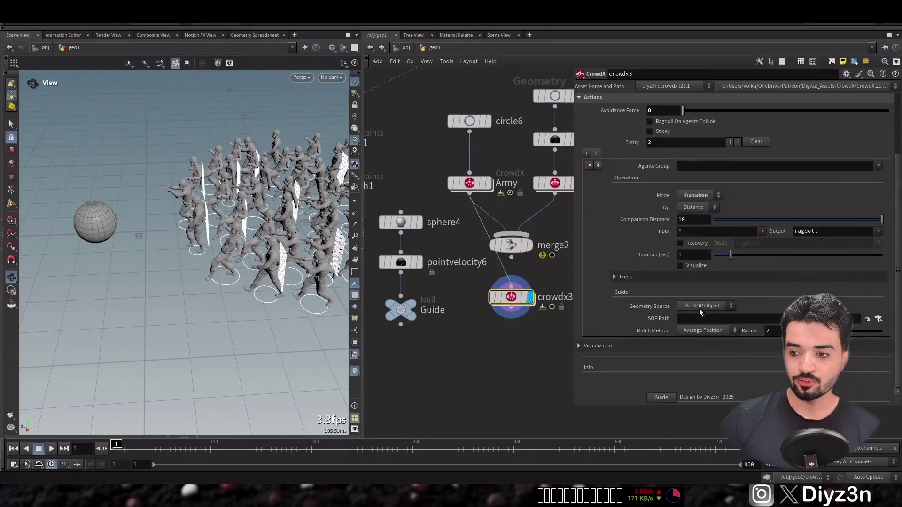
left_click(700, 325)
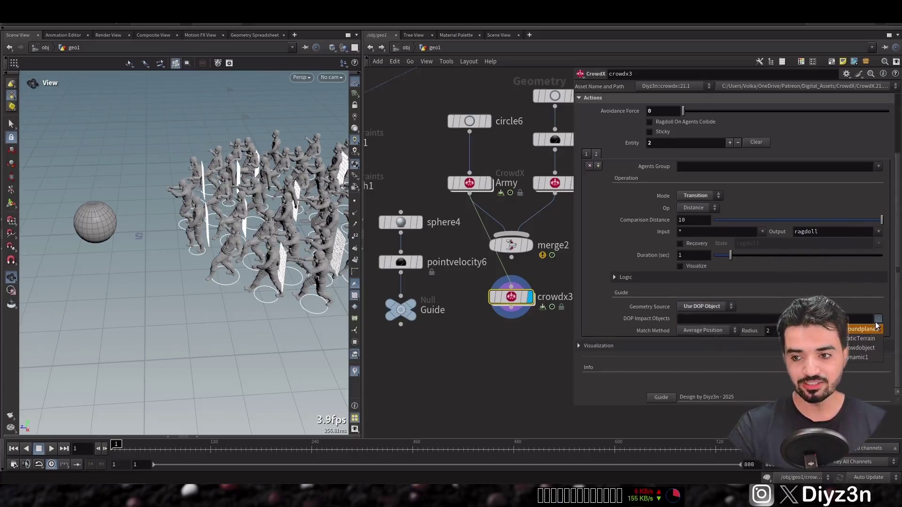
left_click(863, 358)
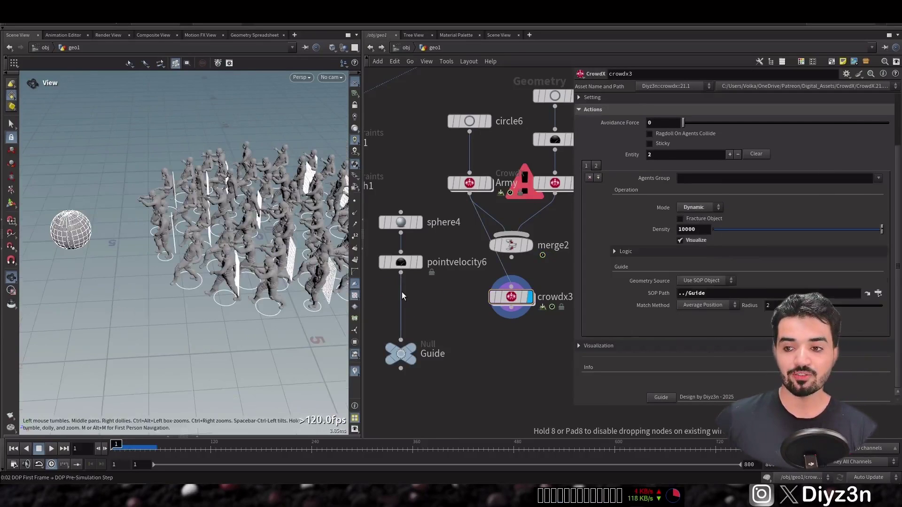
left_click(402, 292)
left_click(512, 297)
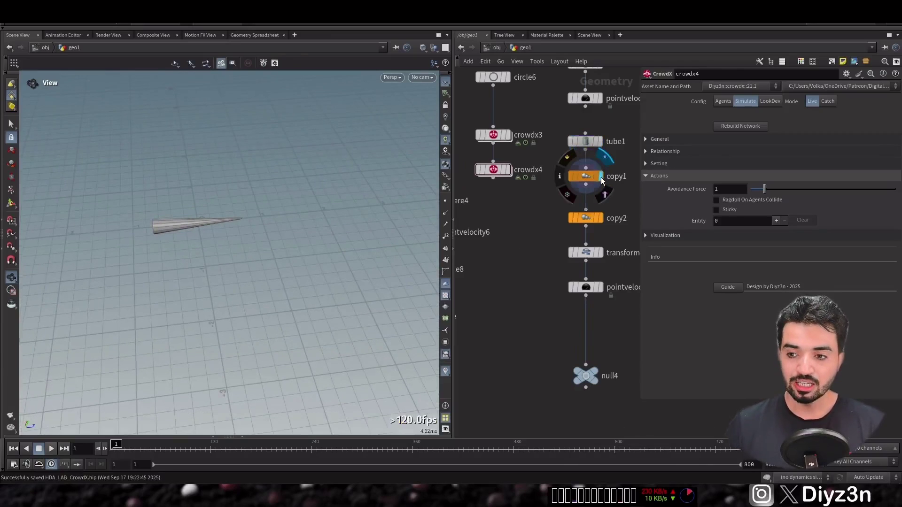
Enable Sticky on crowdx4 and play from frame 1 so the cone spears stick in soldiers
left_click_drag(328, 218, 220, 254)
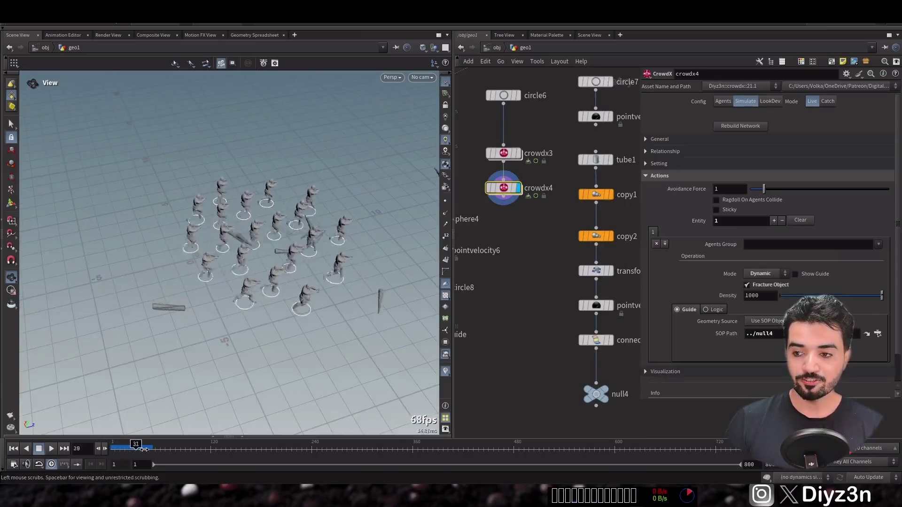
left_click_drag(120, 452, 114, 453)
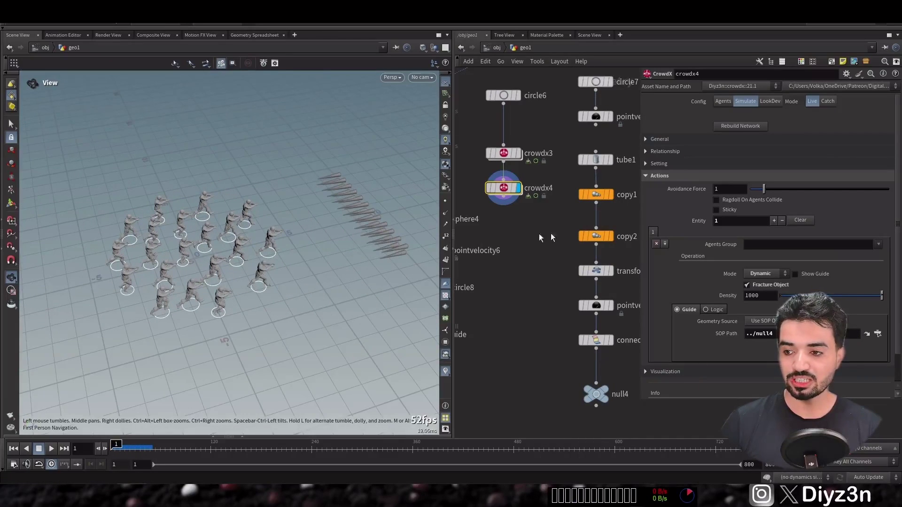
left_click(725, 210)
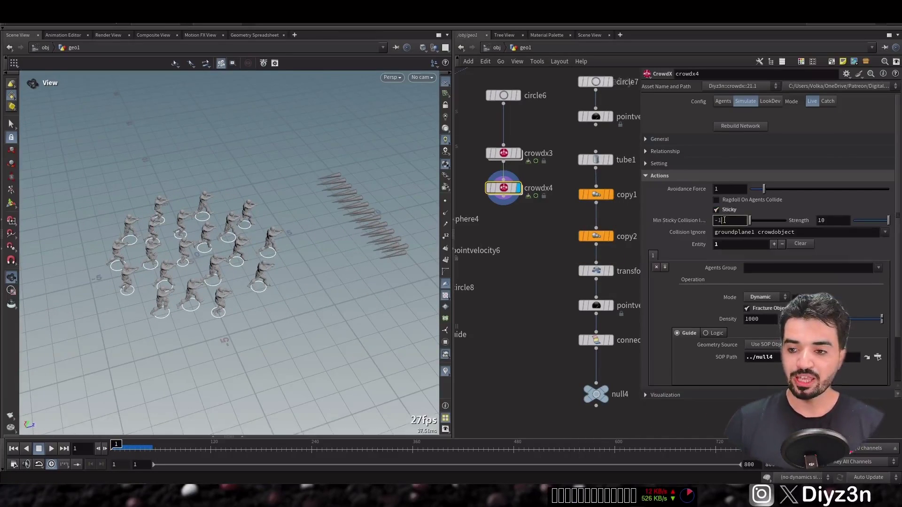
left_click(51, 448)
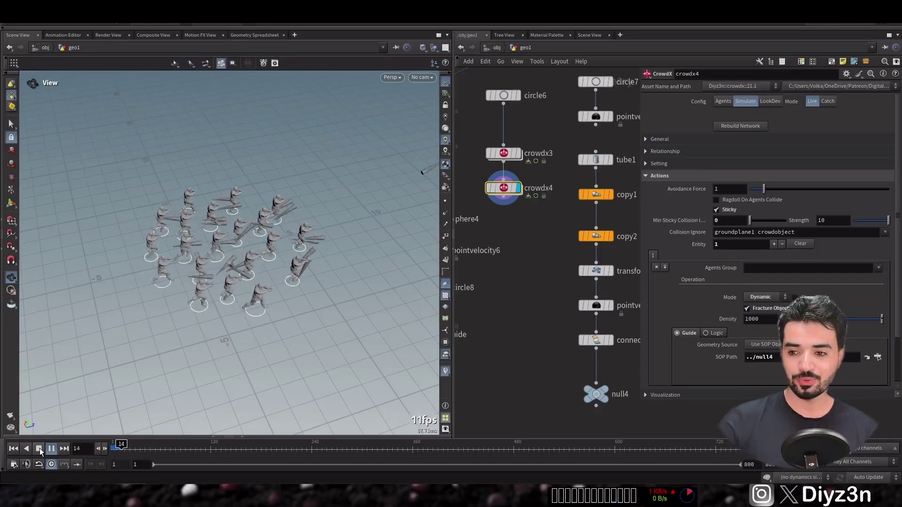
scroll(329, 235, "up", 5)
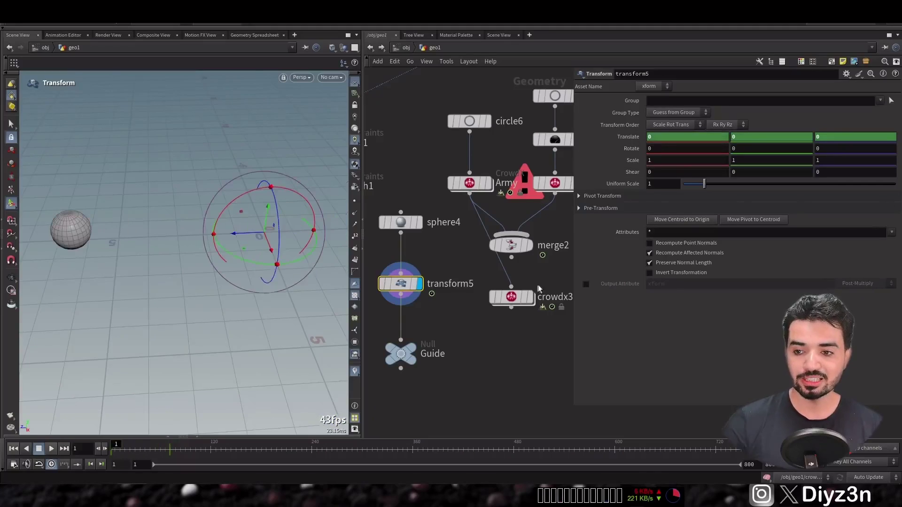
Display crowdx3 to view its Transition setup with yellow-highlighted agents
left_click(530, 297)
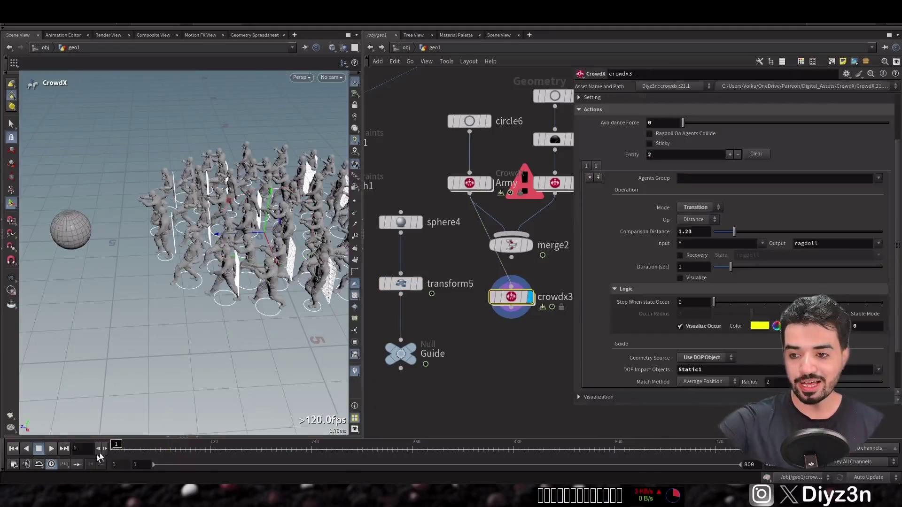
Stop playback and scrub forward to watch the agents follow the path
left_click(40, 448)
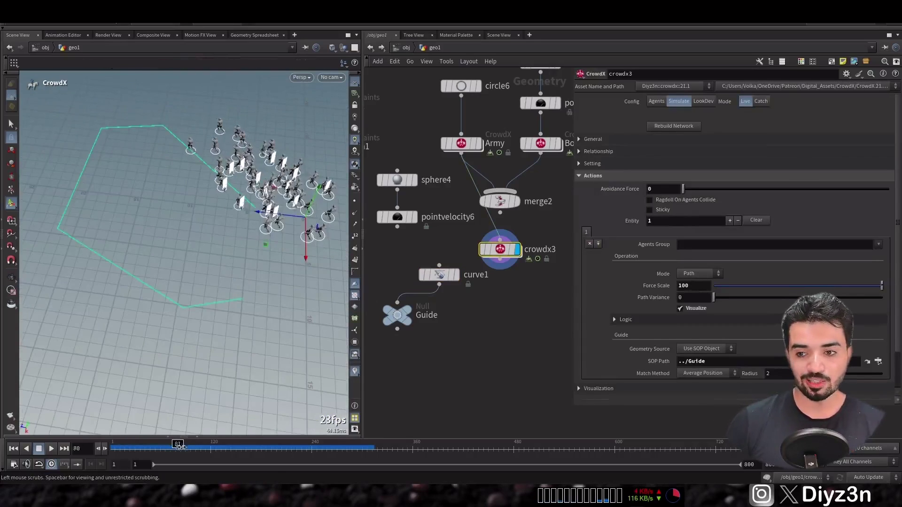
left_click_drag(271, 445, 290, 446)
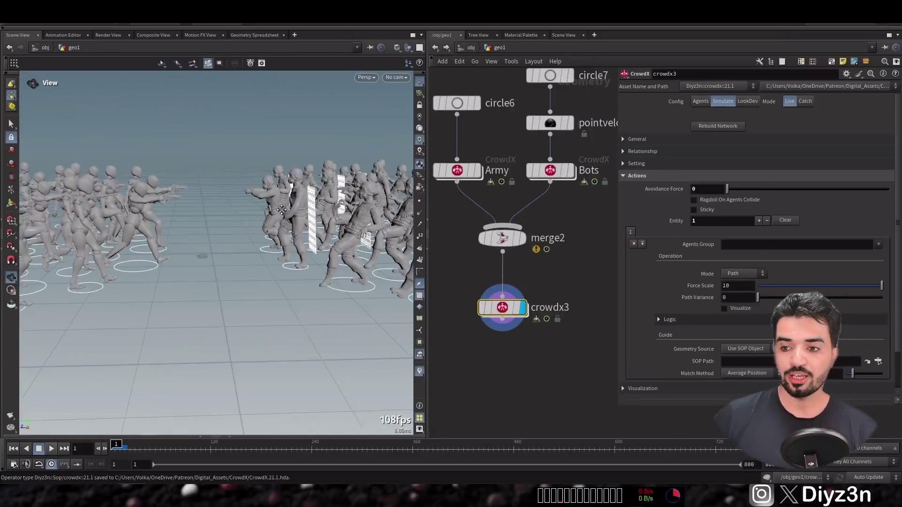
Set the crowdx3 entity's Agents Group to Army_grp and its Mode to Transition
left_click(745, 273)
left_click(744, 274)
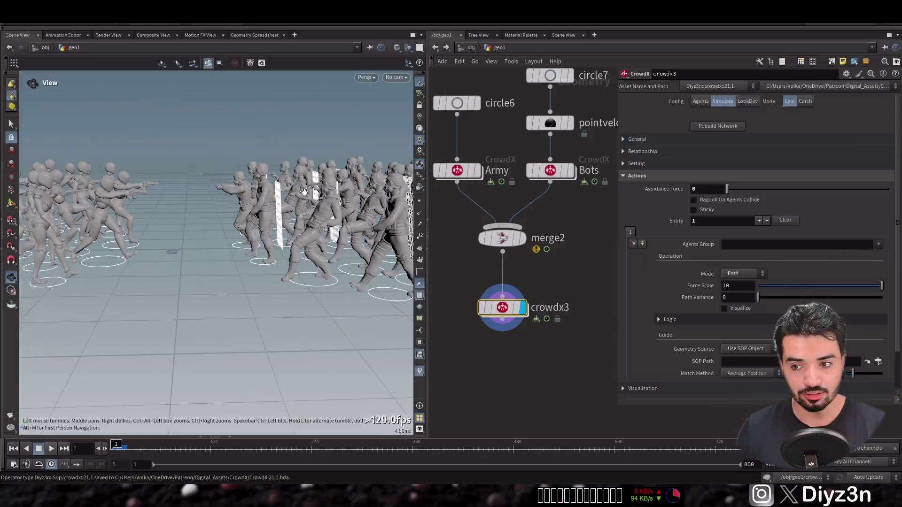
left_click(878, 244)
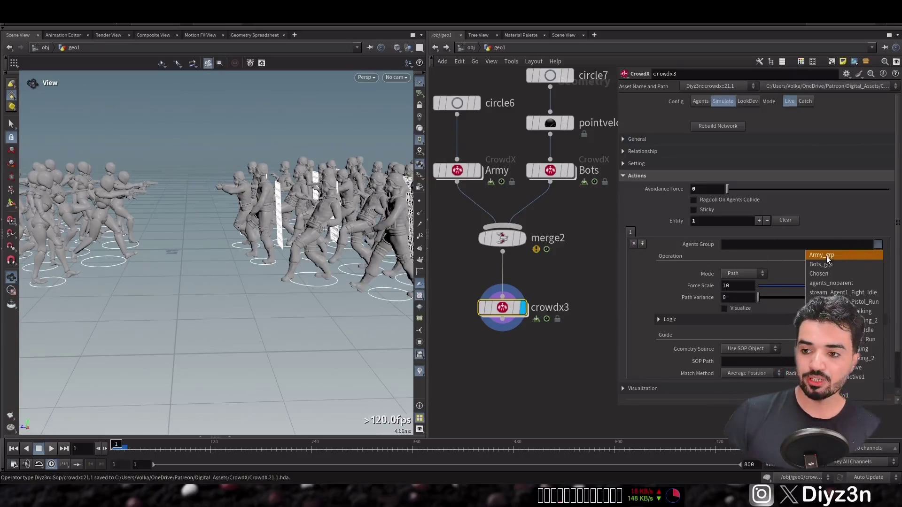
left_click(812, 259)
left_click(758, 275)
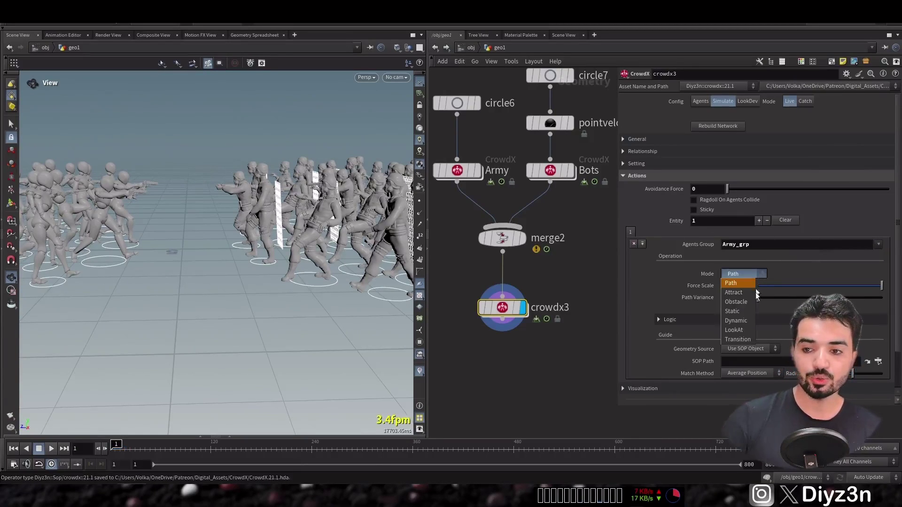
left_click(736, 338)
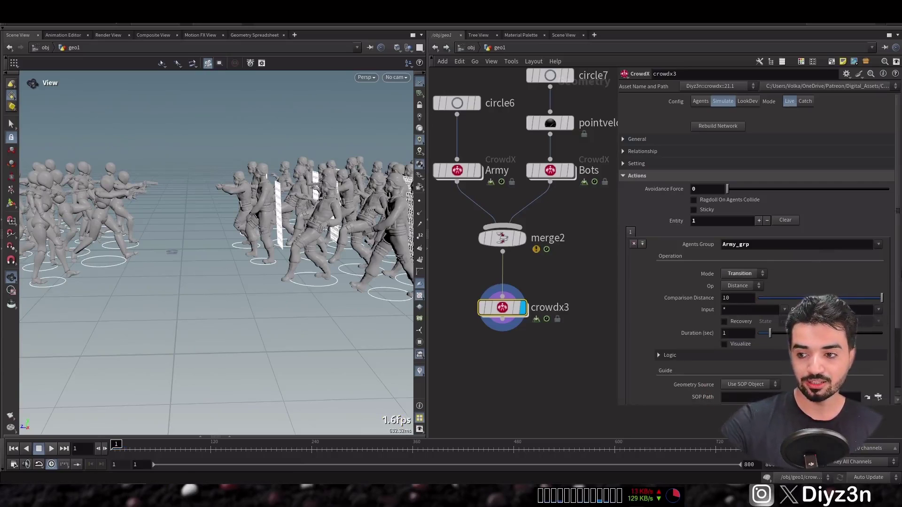
Use red occurrence colour, crowdobject as DOP impact object, Comparison Distance 3.48, and play
scroll(733, 305, "down", 3)
left_click(723, 314)
left_click(783, 350)
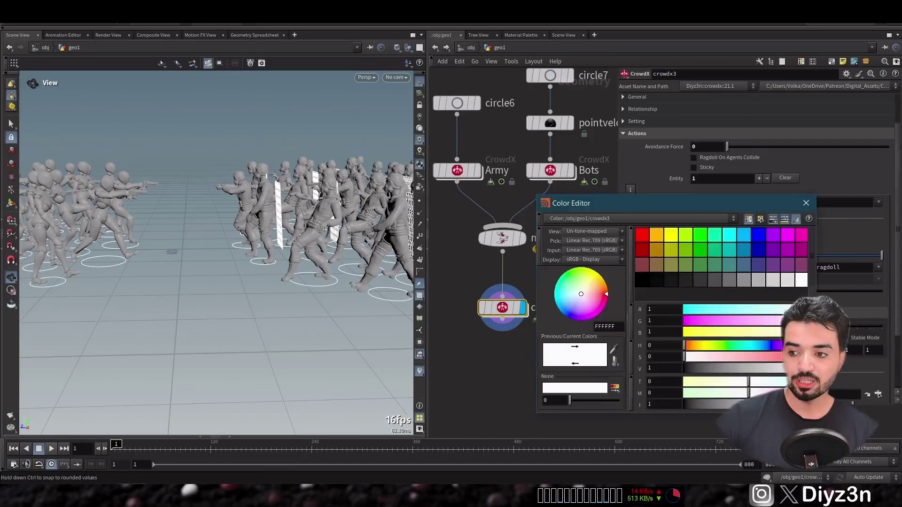
left_click(645, 237)
left_click(807, 203)
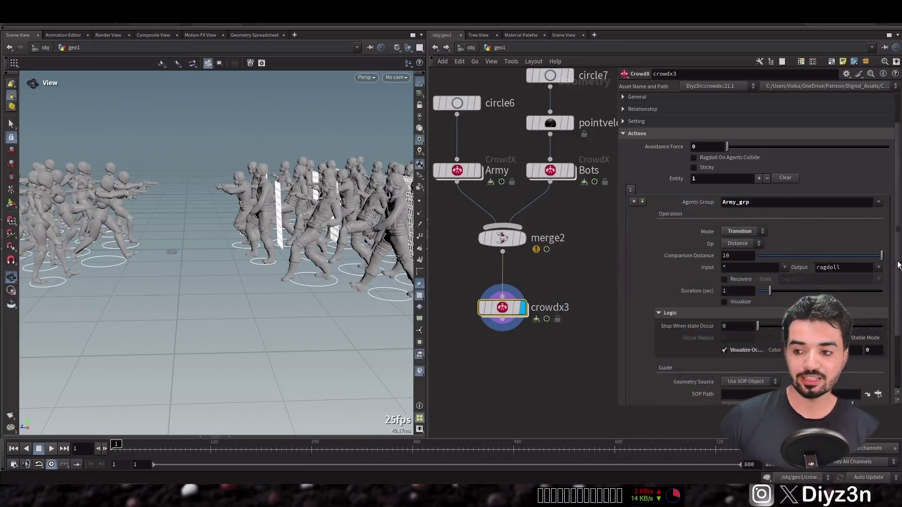
scroll(859, 337, "down", 3)
left_click(747, 324)
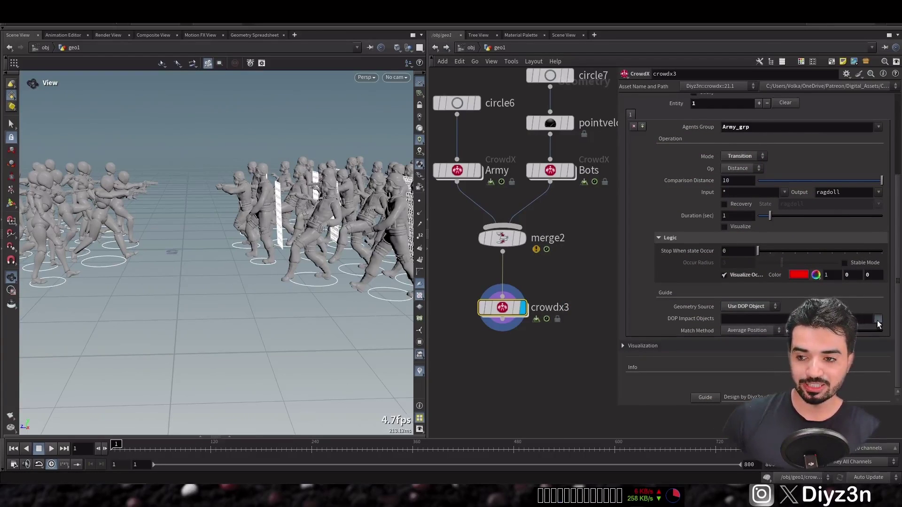
left_click(864, 348)
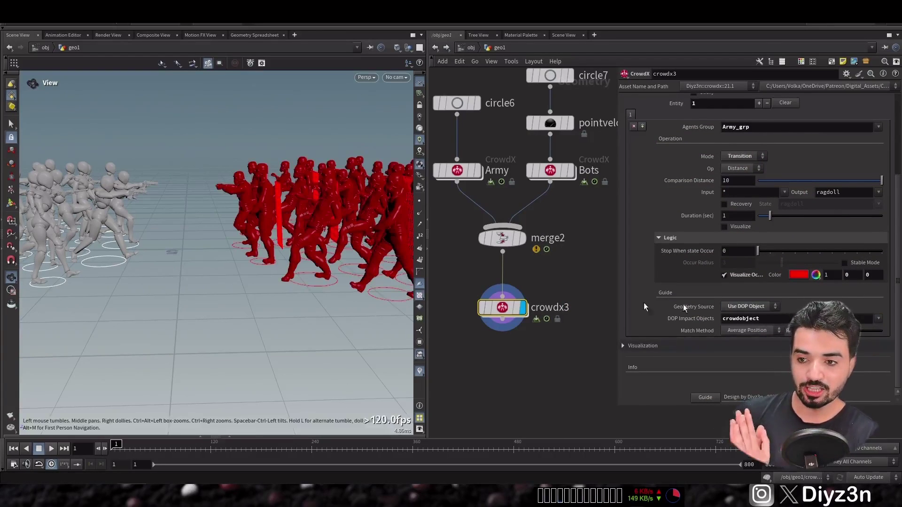
left_click_drag(821, 186, 800, 182)
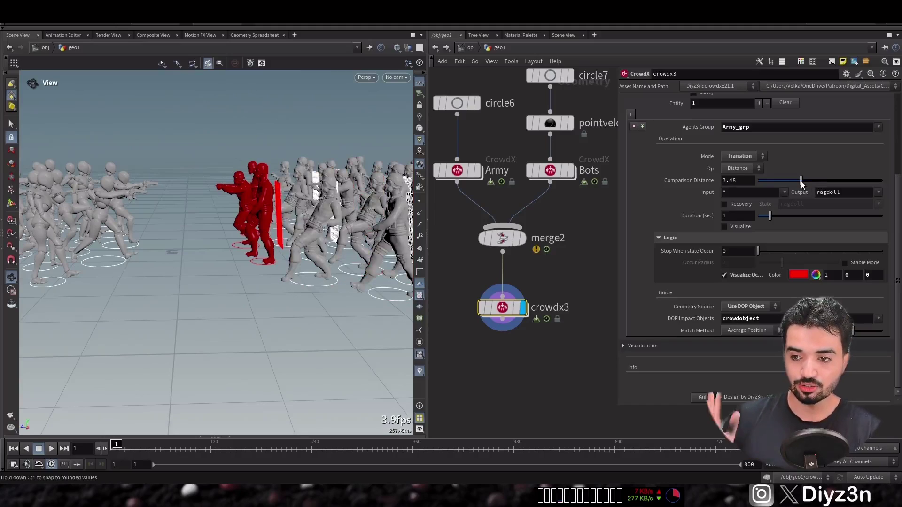
left_click(51, 449)
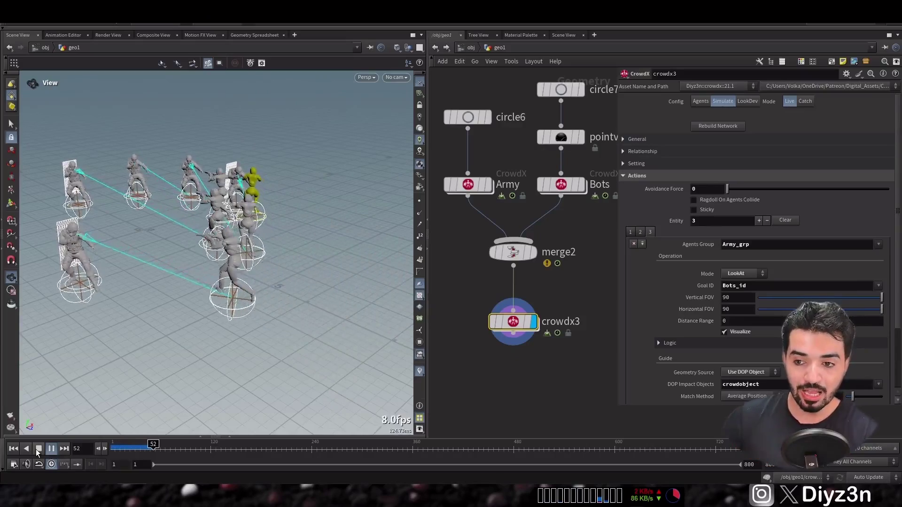
Zoom in to watch the distance-3 Transition turn Army agents into green ragdolls, then return to frame 50
left_click(37, 449)
right_click_drag(99, 239, 198, 254)
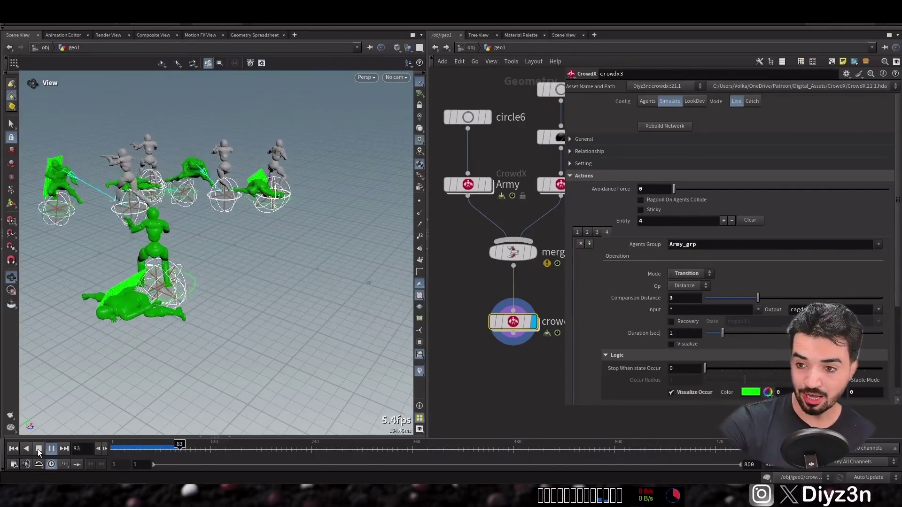
left_click(37, 450)
left_click(149, 449)
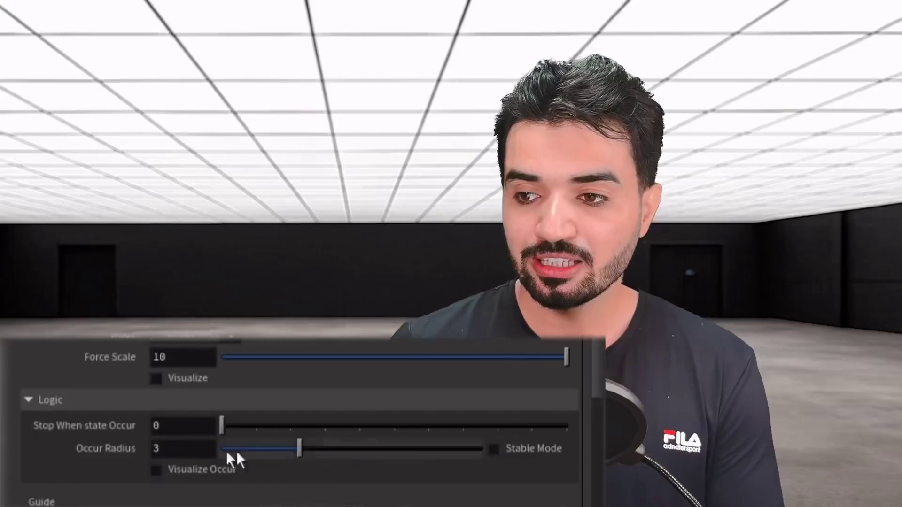
Raise the Stop When State Occurs count to 4
left_click_drag(223, 425, 324, 425)
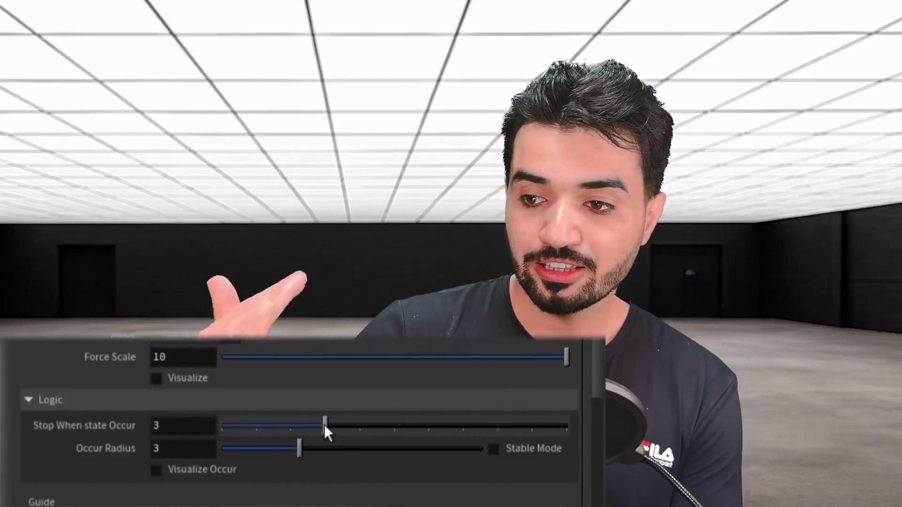
left_click(359, 427)
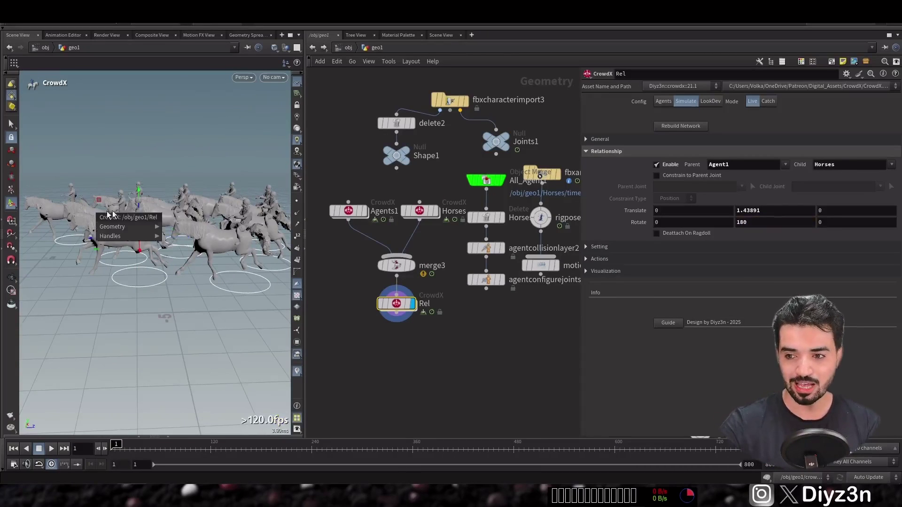
Zoom in on the horse crowd and play back the rider ragdoll simulation from frame one, then stop
right_click_drag(159, 179, 159, 252, "alt")
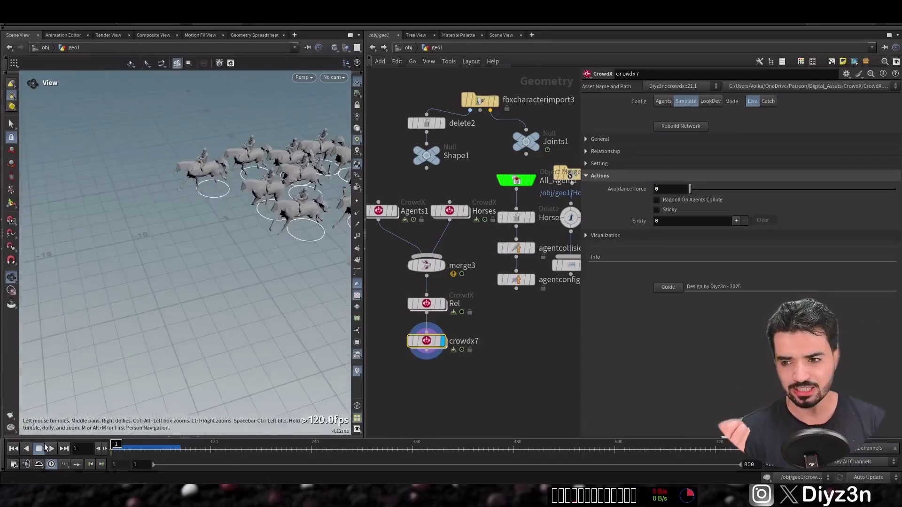
left_click(48, 449)
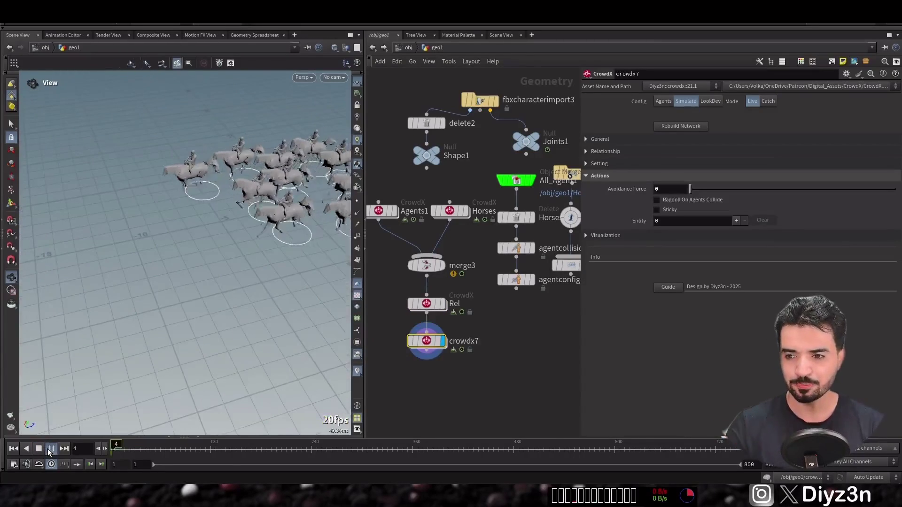
left_click(41, 450)
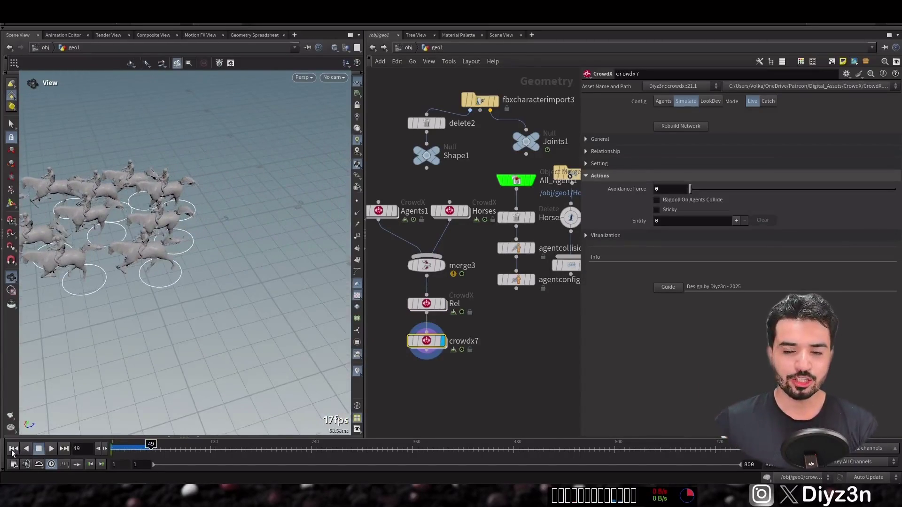
left_click(13, 450)
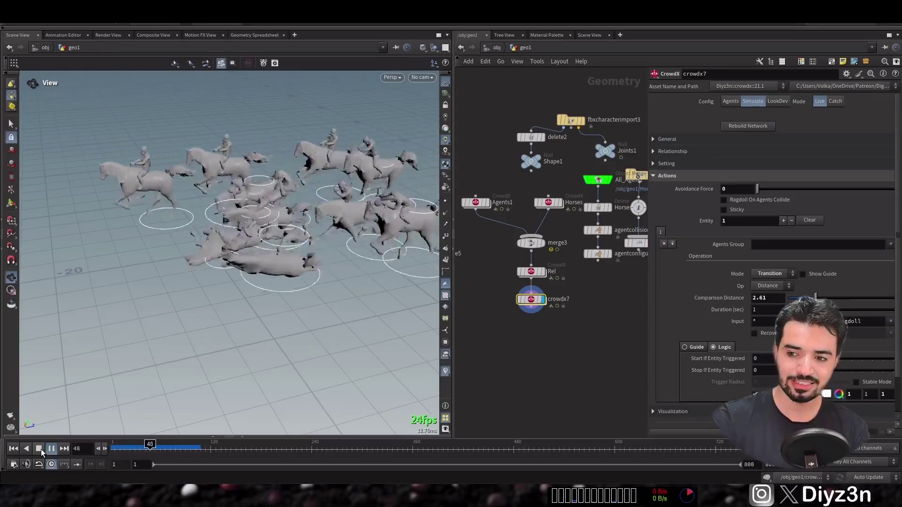
key("ctrl+Up")
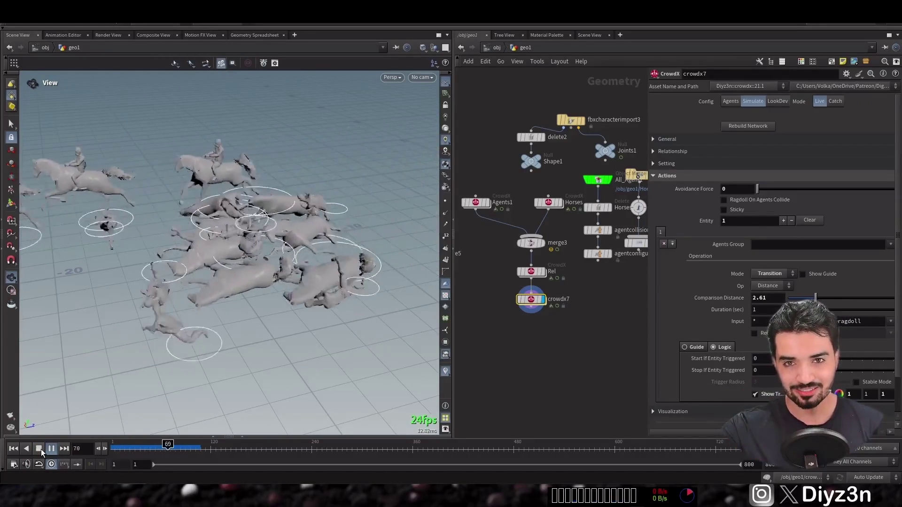
left_click(40, 450)
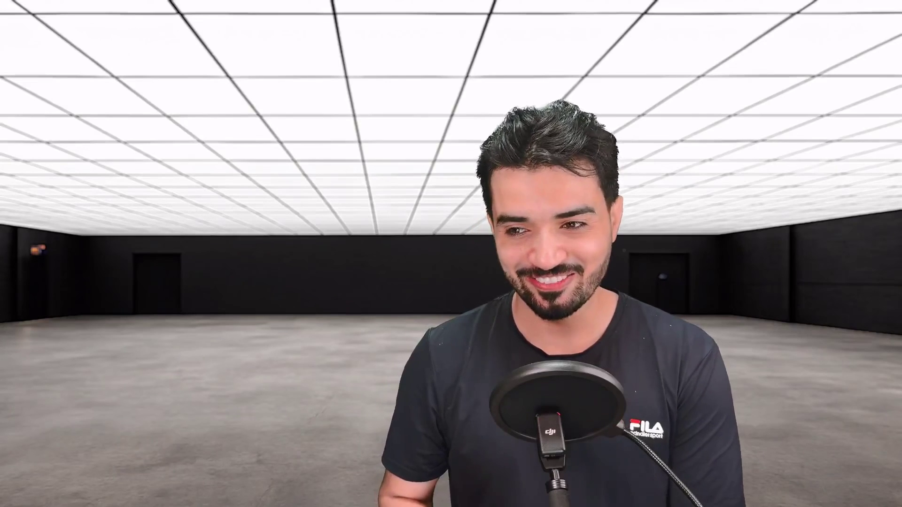